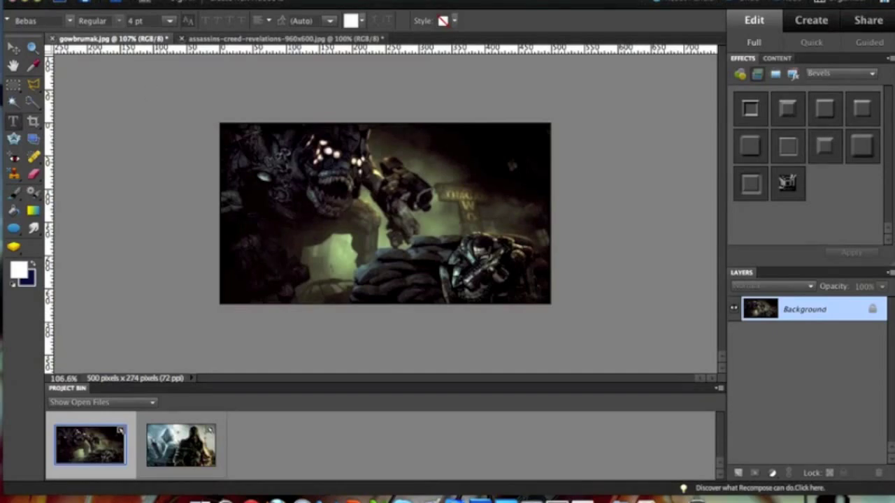
Create a new document 75 pixels wide and 30 pixels high at 300 pixels/inch, RGB Color, with transparent background contents.
click(163, 2)
mouse_move(168, 2)
click(314, 1)
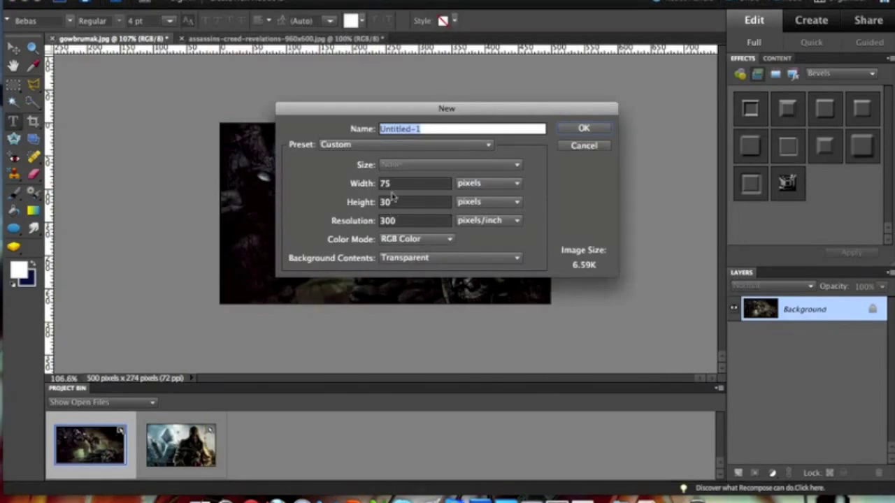
click(582, 130)
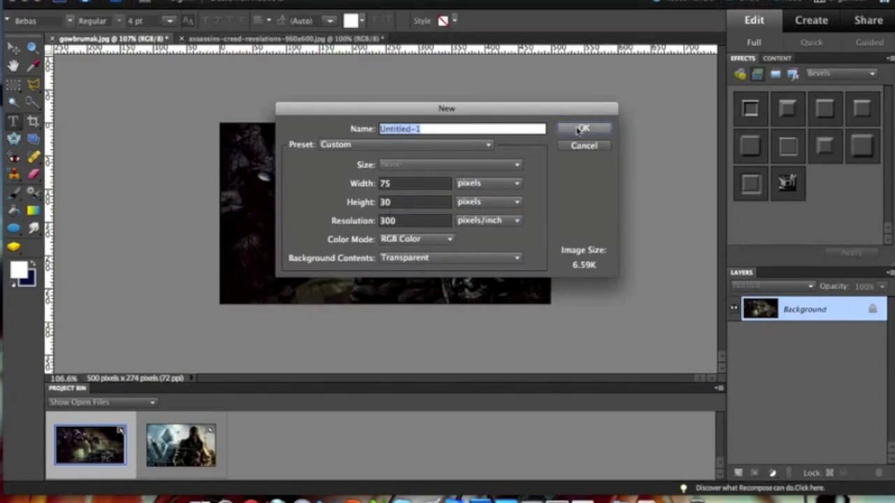
Add the text "R8GE360" in black across the transparent canvas of the new document.
scroll(357, 224, up, 5)
scroll(357, 224, up, 6)
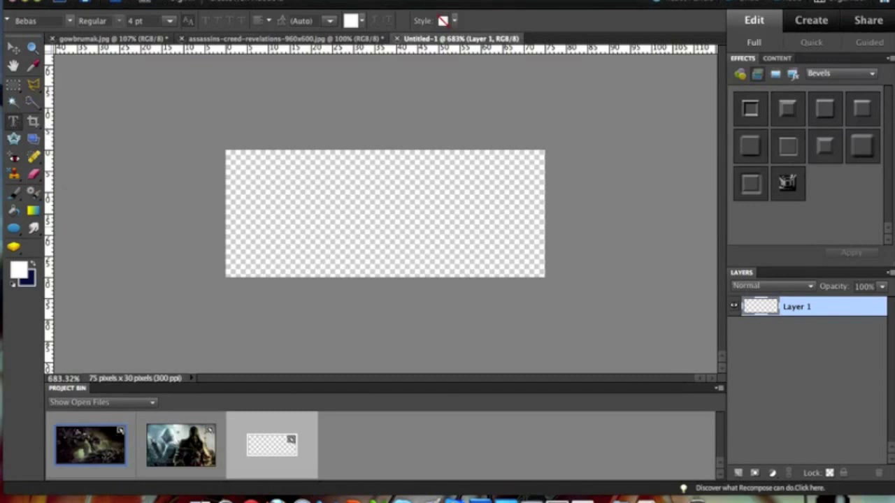
click(250, 225)
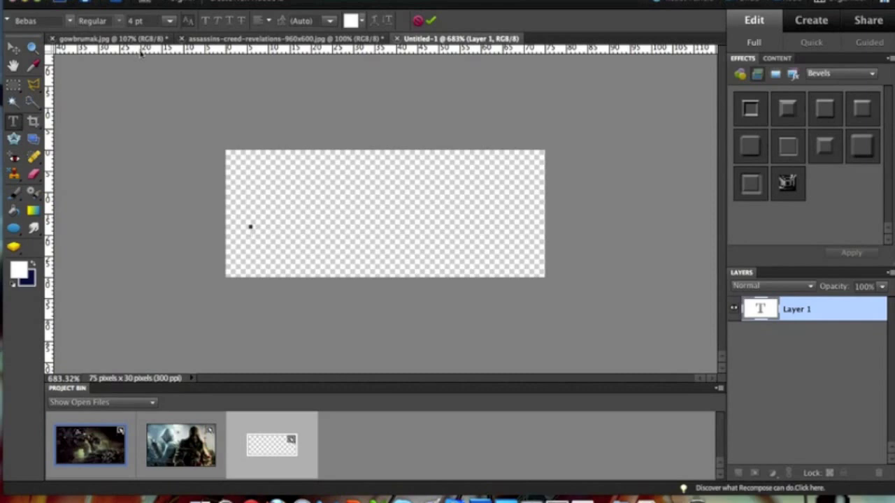
click(363, 22)
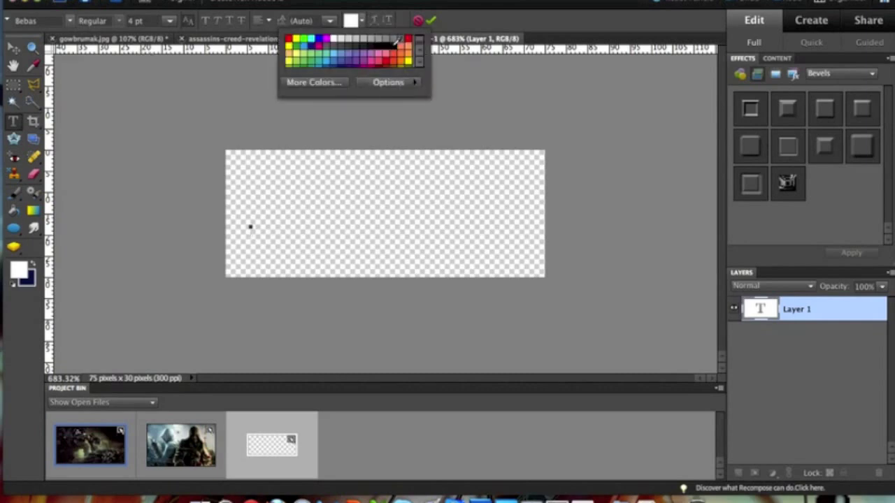
click(396, 42)
click(396, 40)
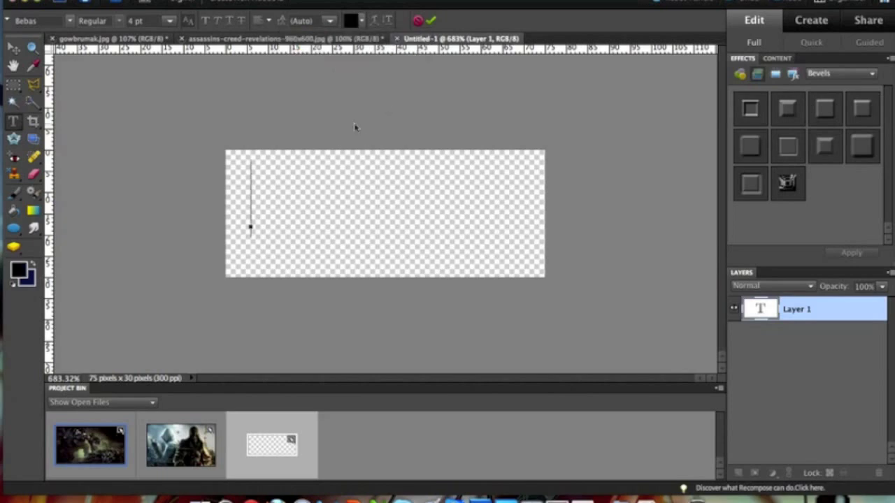
text(R8)
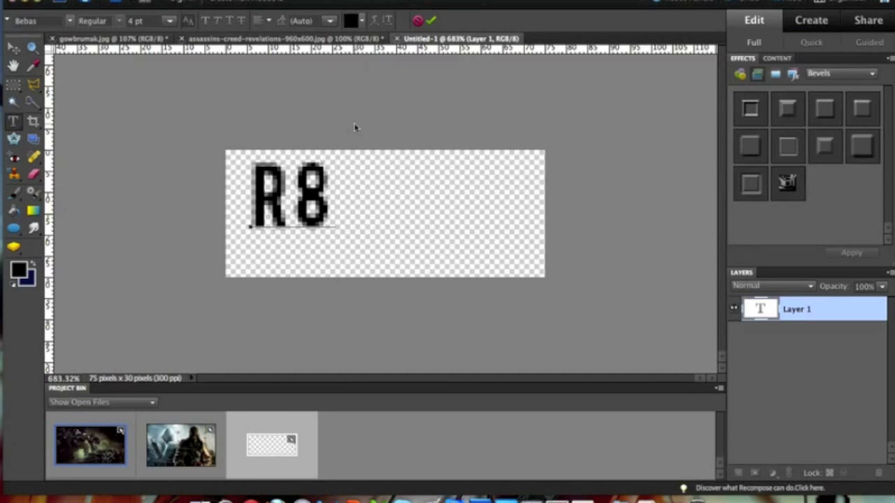
text(GE360)
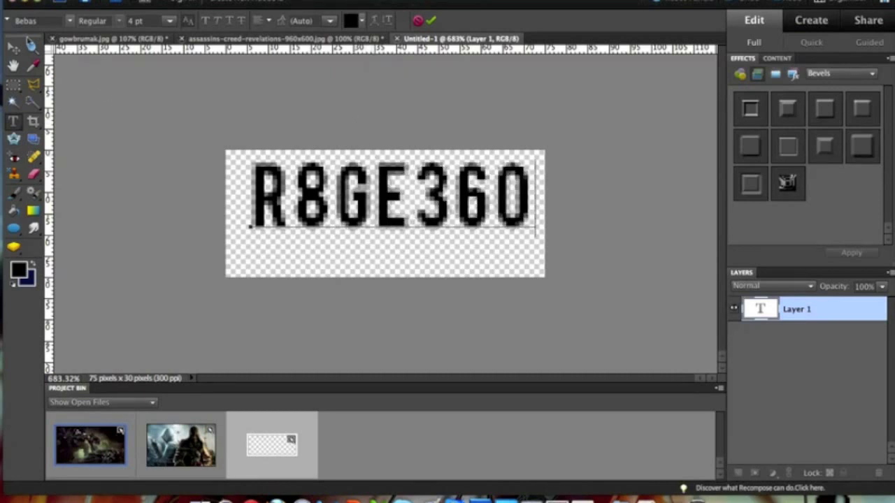
click(13, 49)
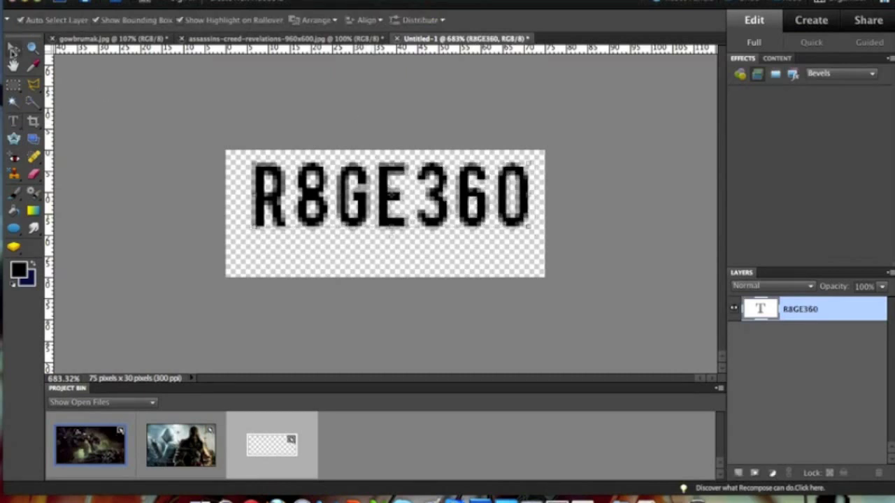
Crop the canvas closely around the text to about 74 by 22 pixels.
click(33, 123)
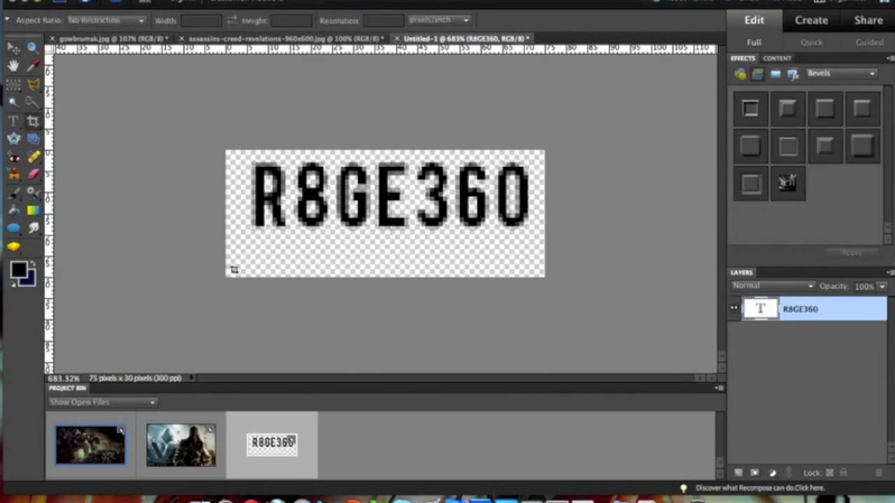
mouse_move(232, 242)
mouse_down()
mouse_move(486, 134)
mouse_move(541, 148)
mouse_up()
click(512, 249)
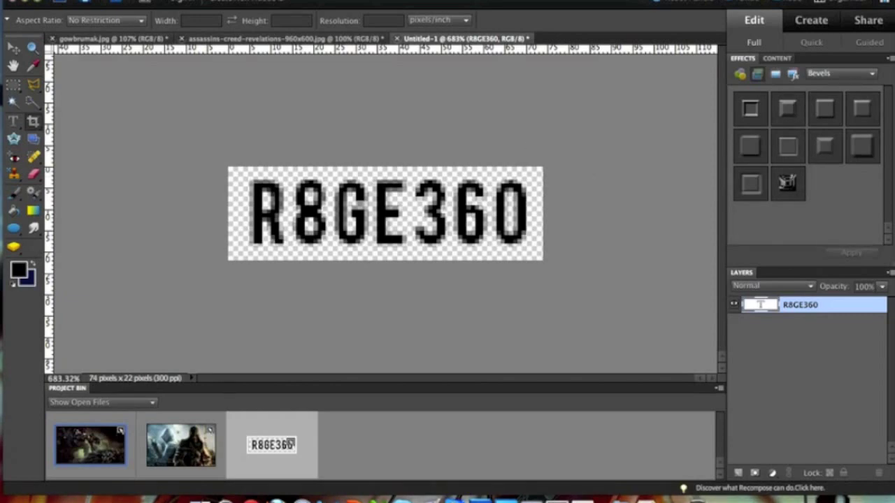
Define the cropped text image as a pattern named R8GE36.
click(171, 1)
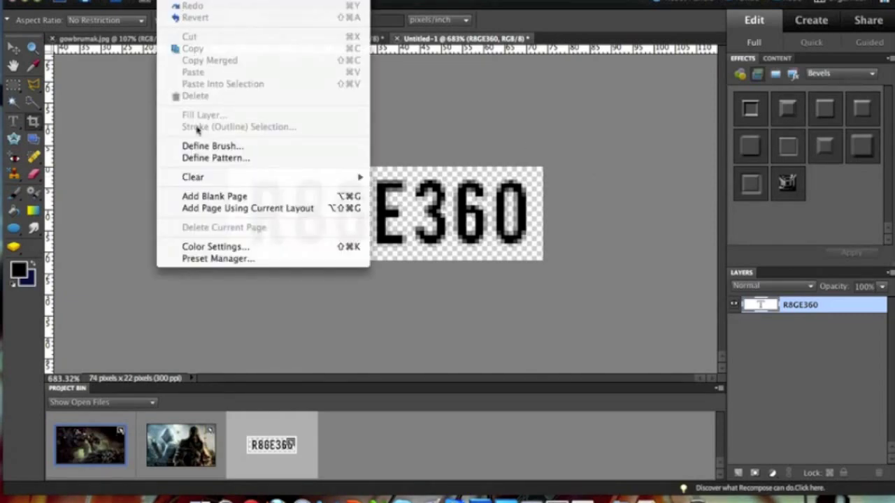
click(201, 159)
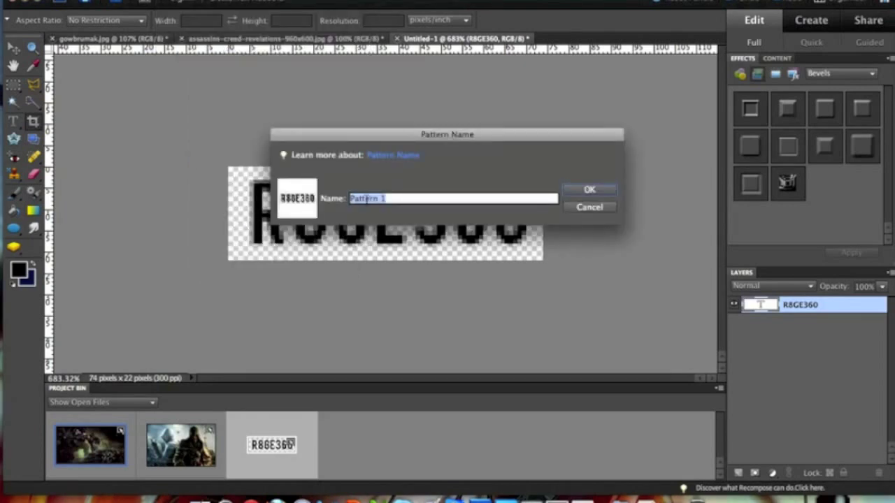
text(R8GE36)
key(Return)
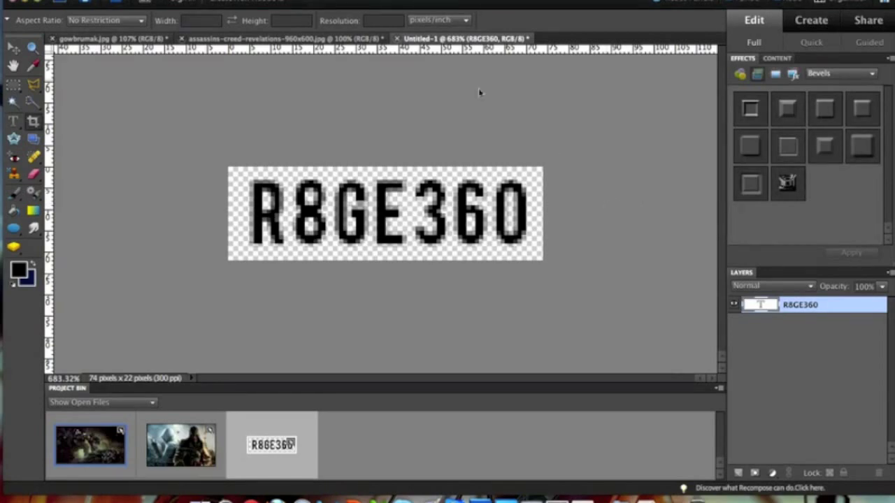
Add a new layer to assassins-creed-revelations-960x600.jpg and fill it with the R8GE360 text pattern using the Paint Bucket.
click(183, 448)
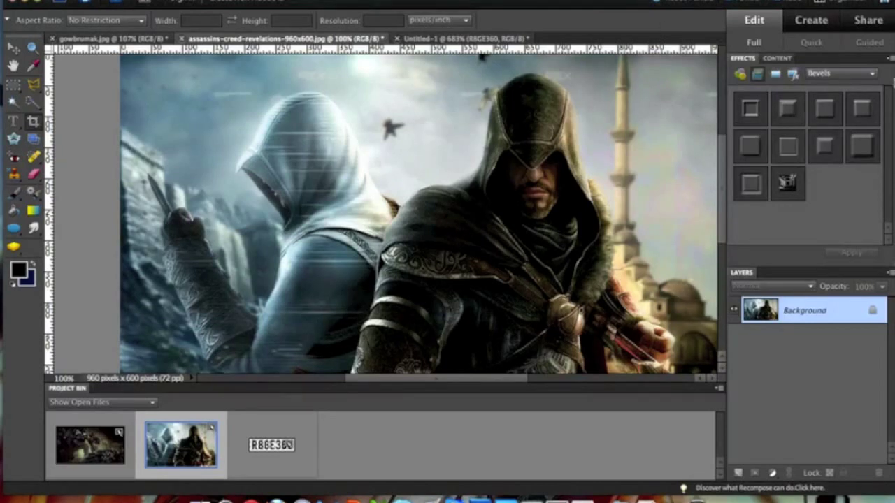
click(739, 473)
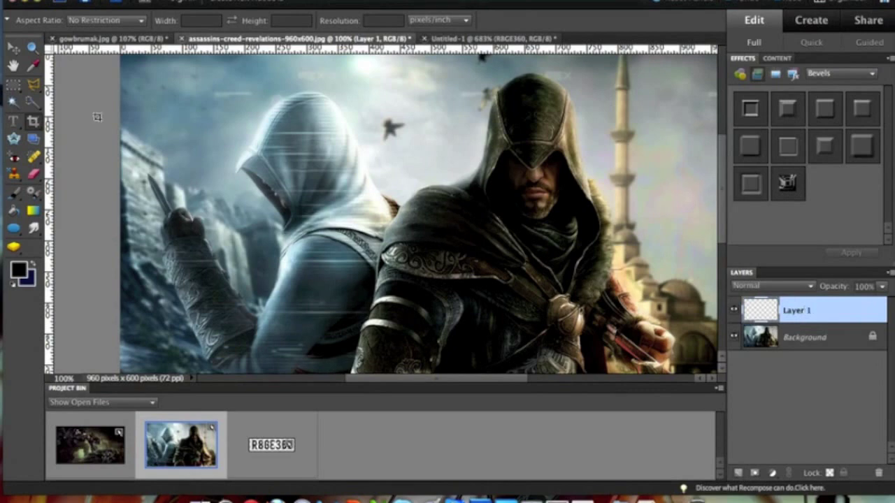
click(12, 210)
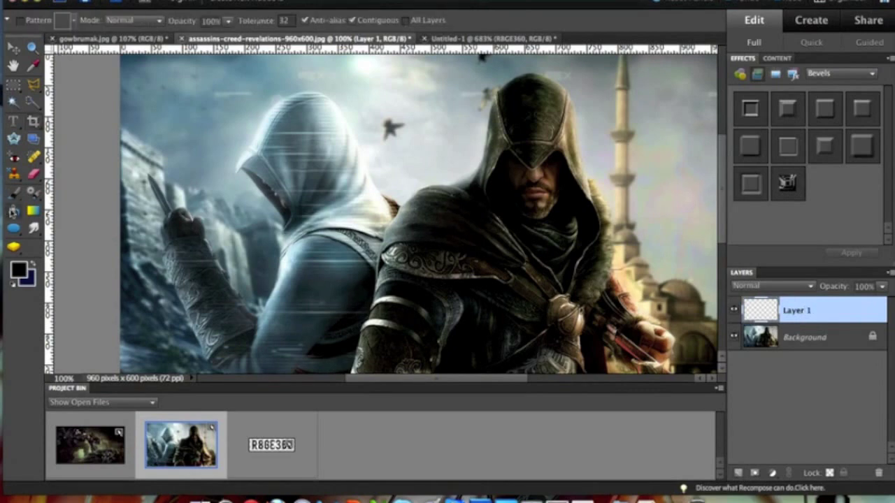
click(20, 20)
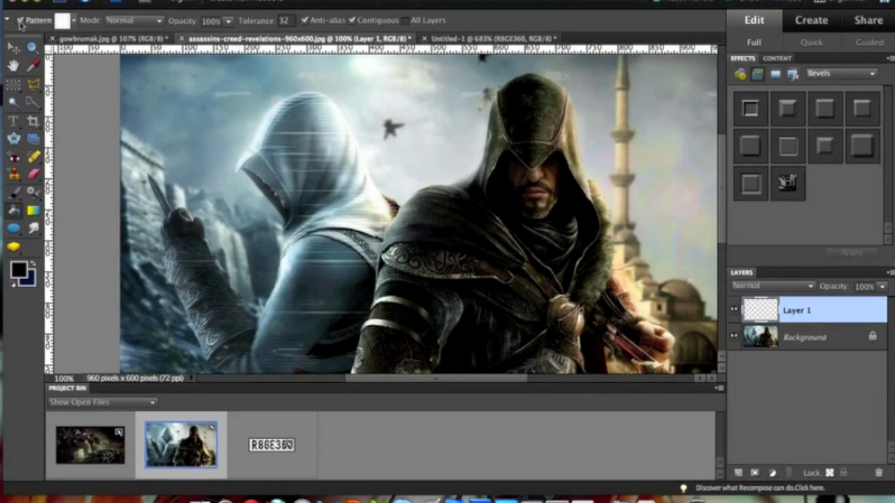
click(75, 22)
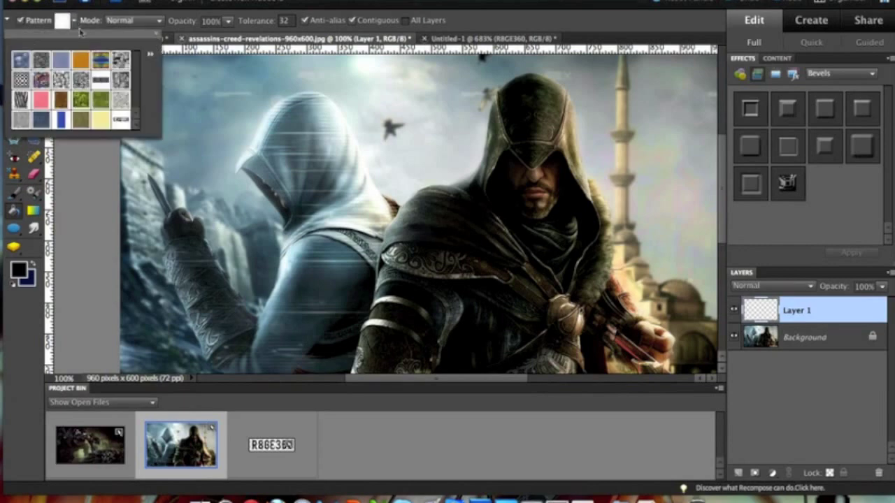
double_click(119, 123)
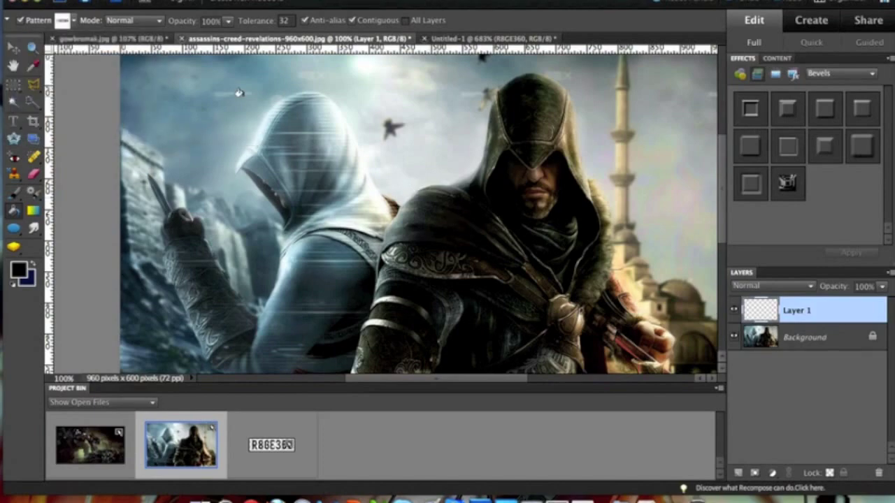
click(221, 100)
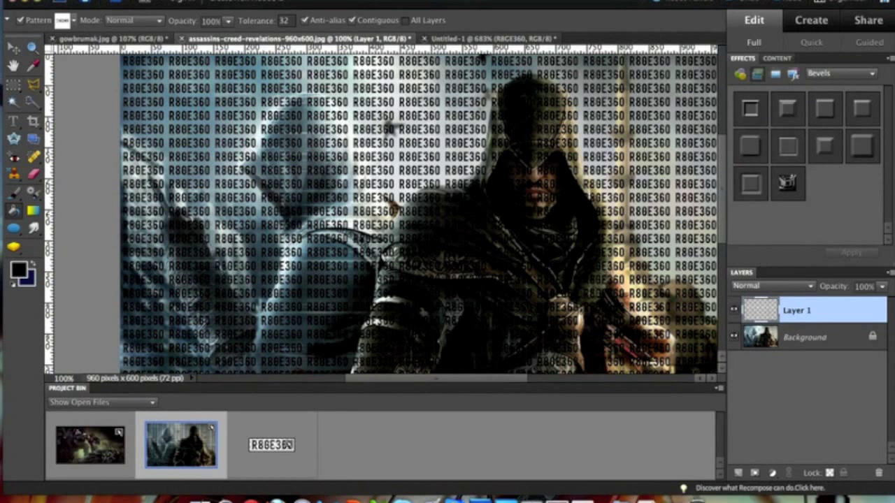
Turn the text pattern on Layer 1 white with Hue/Saturation Lightness +100 and set the layer's blending mode to Overlay.
click(321, 2)
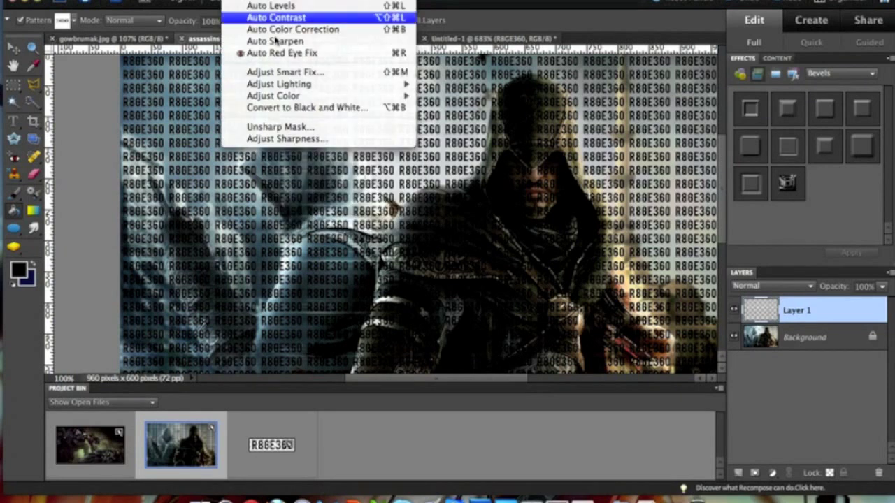
mouse_move(402, 91)
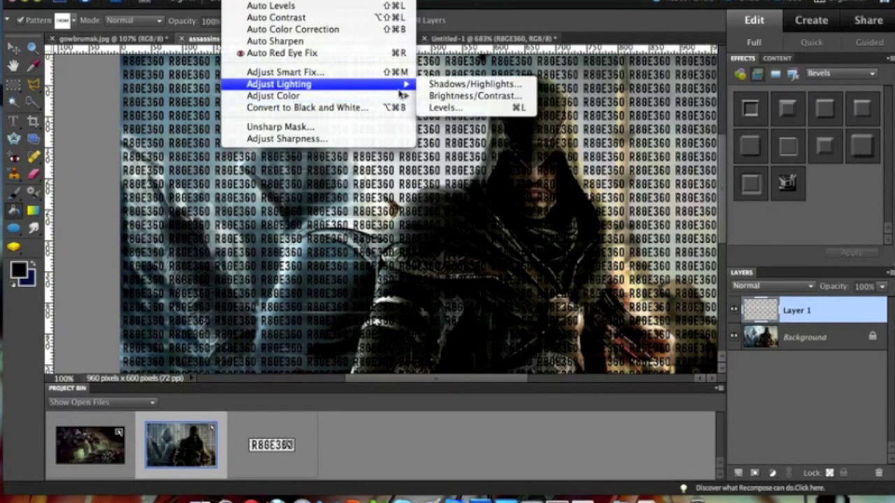
click(457, 109)
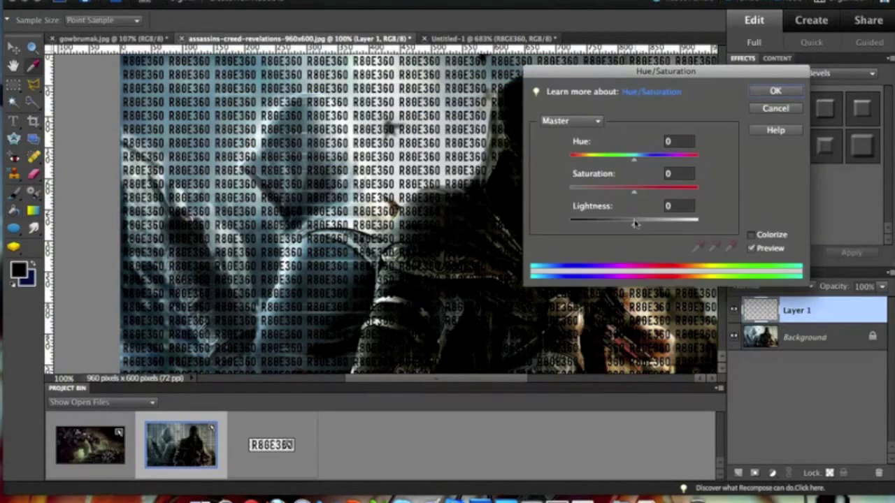
drag(634, 225, 717, 225)
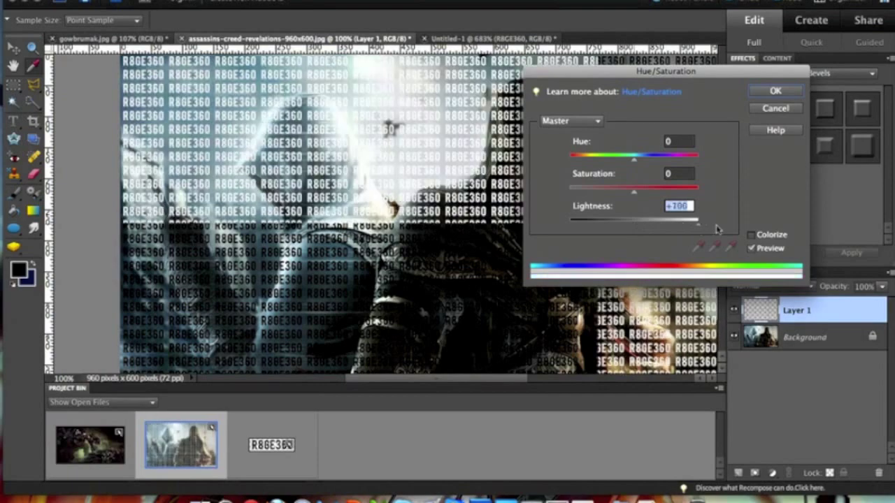
click(772, 92)
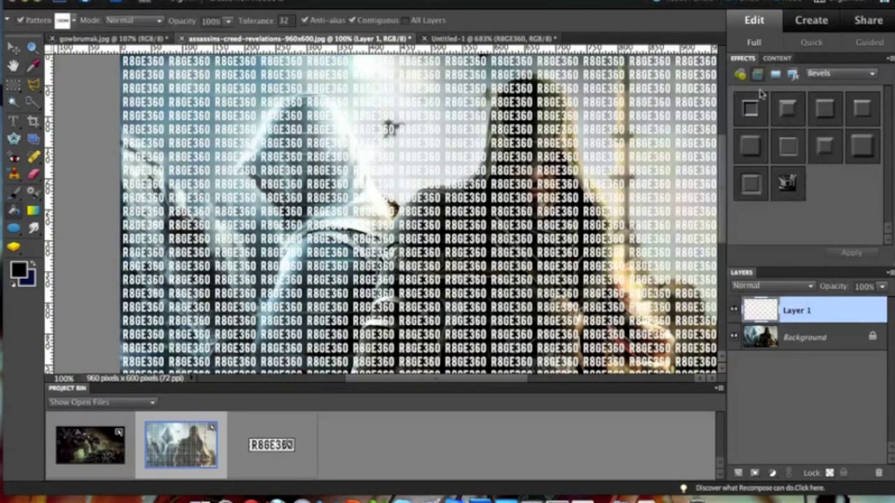
click(777, 288)
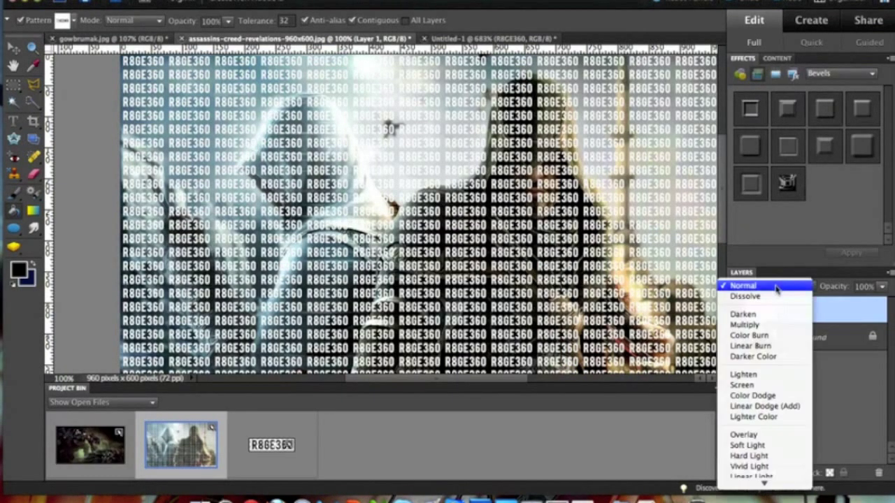
click(747, 436)
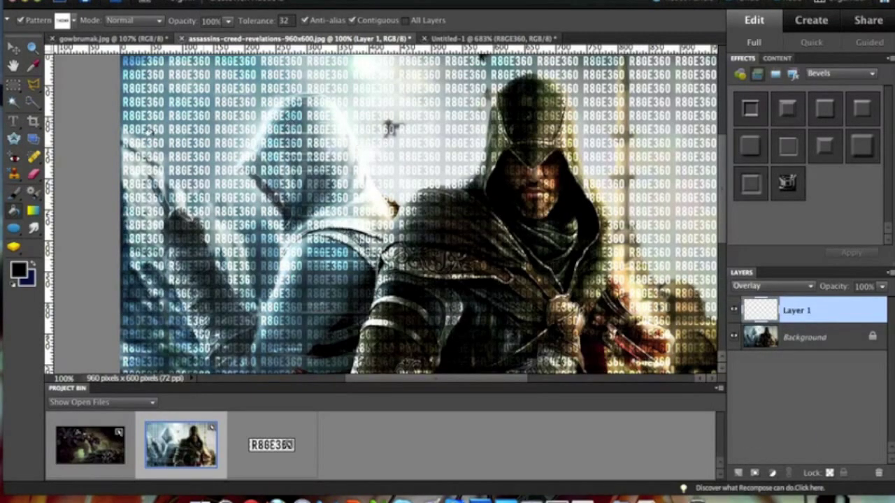
Erase the text pattern along the image's left and bottom edges with the 150 px Eraser brush.
click(34, 176)
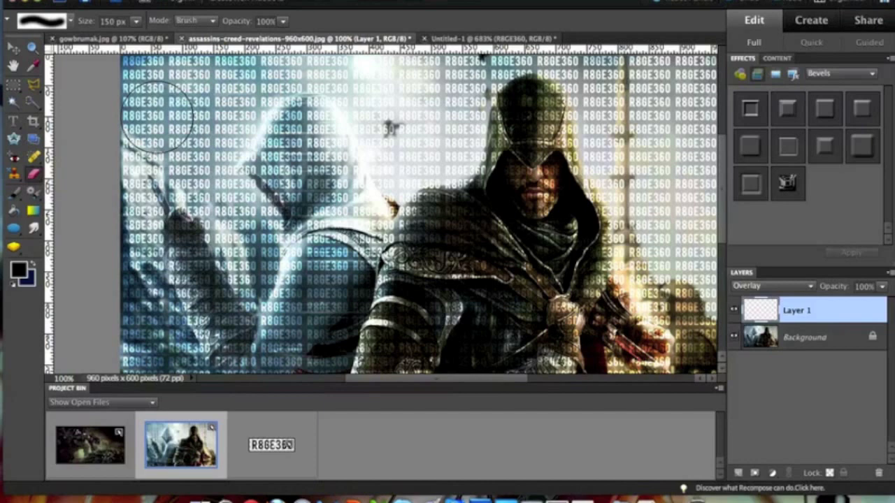
scroll(161, 119, up, 1)
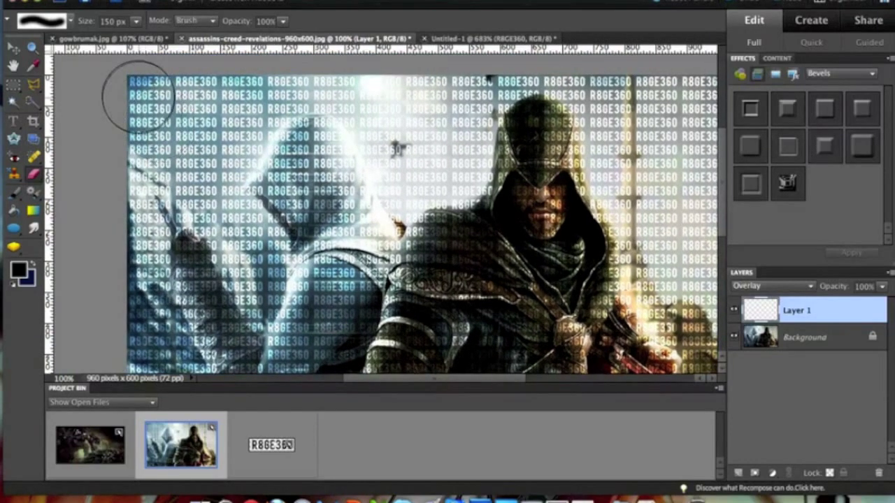
mouse_move(133, 94)
mouse_down()
mouse_move(140, 308)
mouse_move(125, 350)
mouse_move(136, 298)
mouse_up()
scroll(136, 297, down, 8)
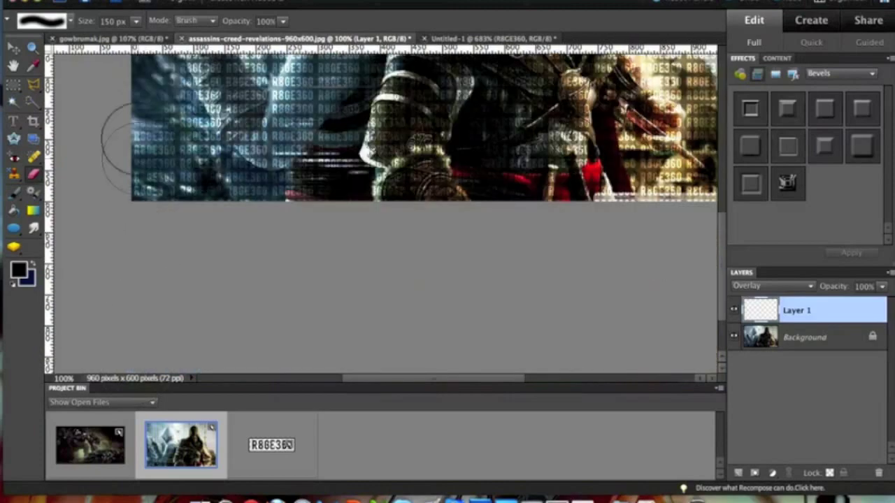
mouse_move(133, 213)
mouse_down()
mouse_move(260, 204)
mouse_move(506, 216)
mouse_move(584, 213)
mouse_up()
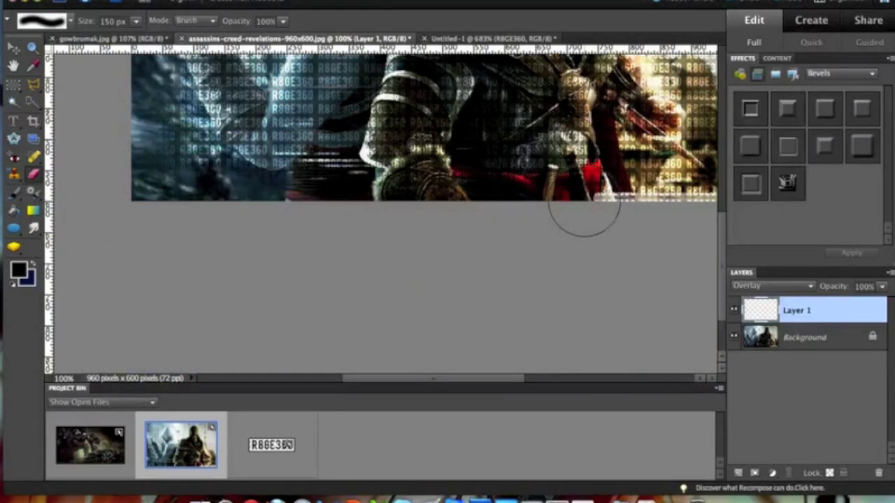
Erase the text pattern along the image's right and top edges so the borders fade out.
scroll(584, 210, right, 5)
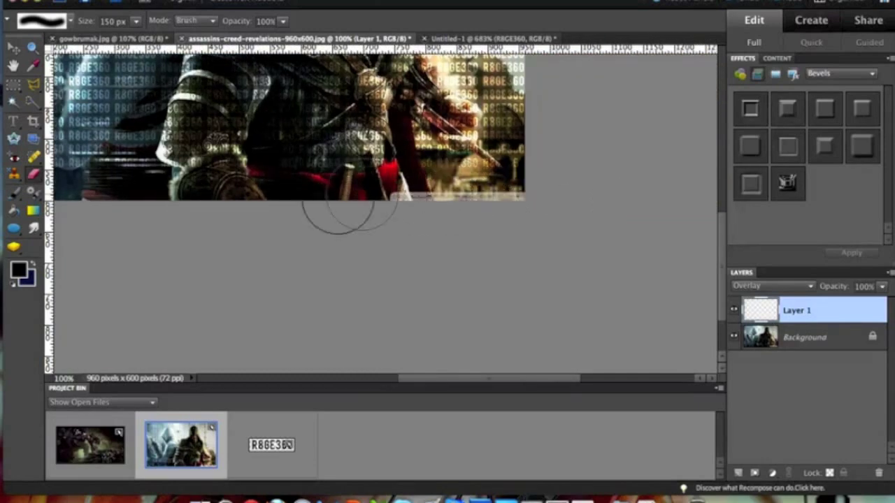
scroll(466, 214, up, 5)
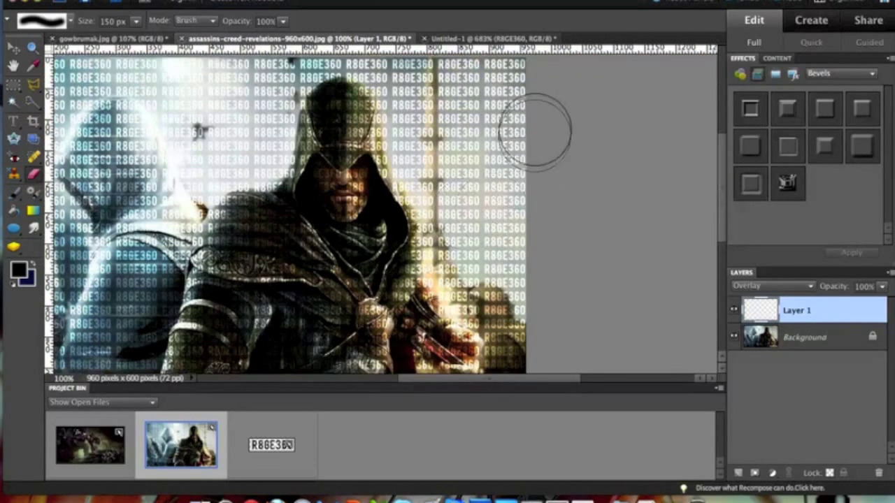
drag(536, 90, 535, 334)
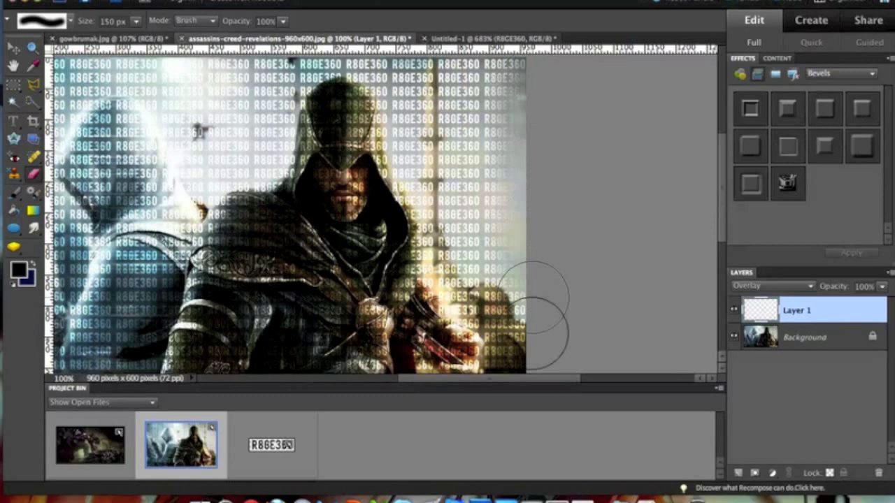
scroll(543, 185, up, 3)
mouse_move(534, 149)
mouse_down()
mouse_move(493, 149)
mouse_move(524, 158)
mouse_move(543, 151)
mouse_move(500, 135)
mouse_move(210, 130)
mouse_up()
scroll(209, 122, left, 5)
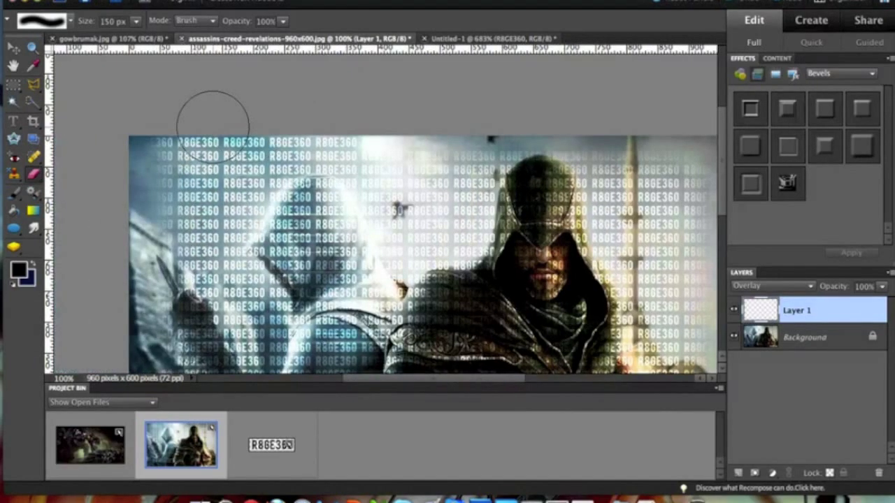
mouse_move(415, 111)
mouse_down()
mouse_move(160, 123)
mouse_move(148, 134)
mouse_move(350, 123)
mouse_up()
Erase the text pattern over the white-hooded figure and the dark-hooded assassin's face and body.
scroll(350, 126, down, 5)
scroll(431, 124, up, 3)
mouse_move(514, 177)
mouse_down()
mouse_move(475, 266)
mouse_move(489, 238)
mouse_move(525, 231)
mouse_move(241, 189)
mouse_move(259, 230)
mouse_move(304, 245)
mouse_move(290, 283)
mouse_up()
scroll(294, 273, down, 3)
scroll(293, 273, right, 5)
mouse_move(343, 210)
mouse_down()
mouse_move(308, 223)
mouse_move(319, 199)
mouse_move(301, 168)
mouse_move(370, 80)
mouse_up()
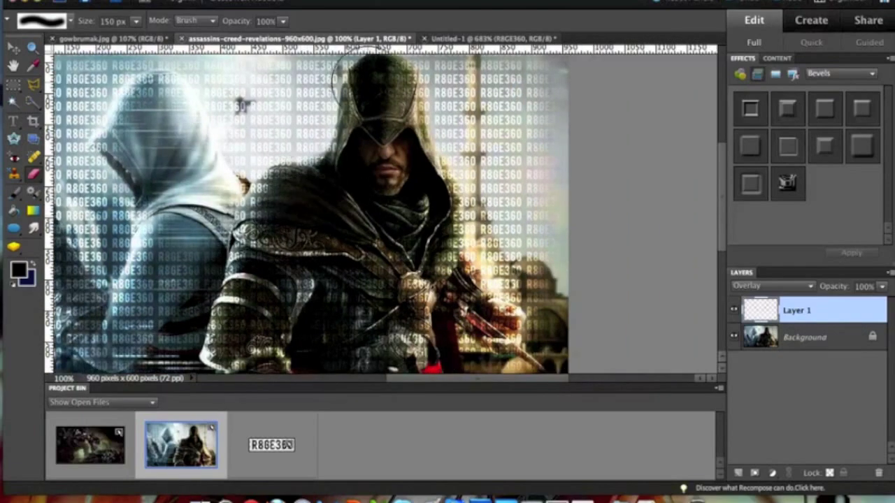
Erase more of the text pattern around the image's upper-left corner to round off the fade.
scroll(370, 169, down, 5)
scroll(419, 126, up, 4)
scroll(420, 125, left, 4)
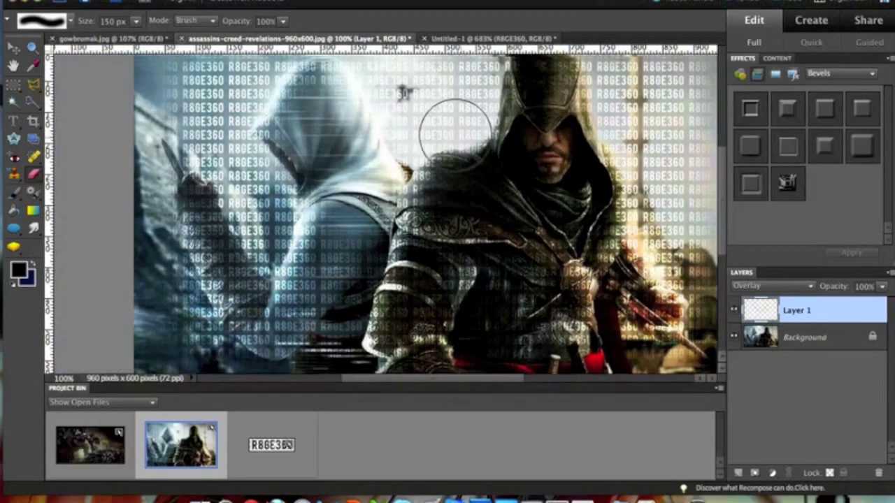
scroll(455, 133, right, 3)
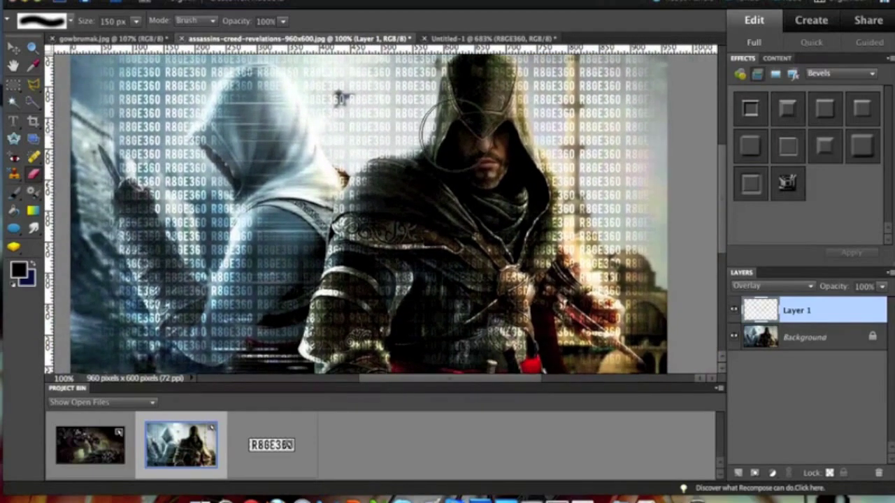
scroll(210, 112, up, 3)
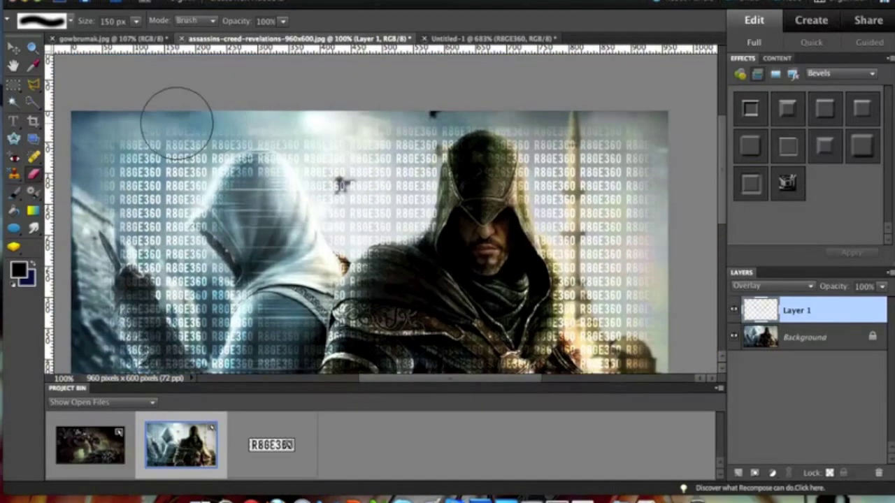
drag(176, 120, 214, 95)
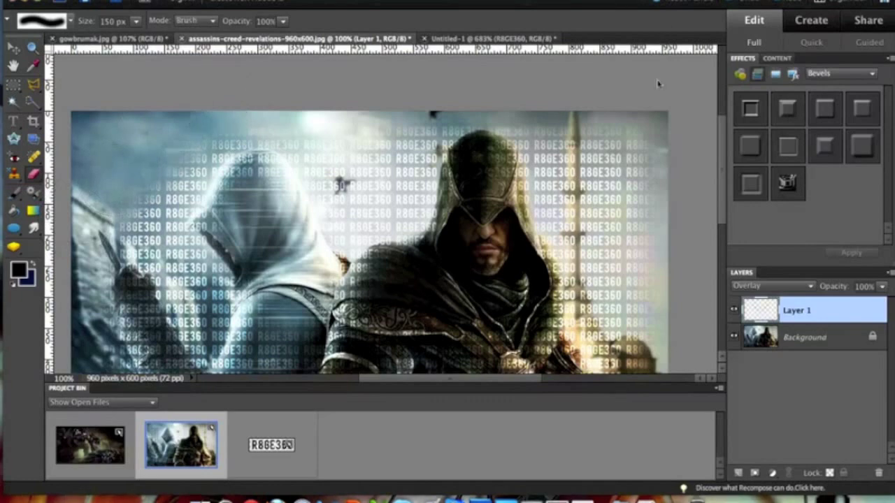
Lower the opacity of the text pattern's Layer 1 to 32%.
click(881, 287)
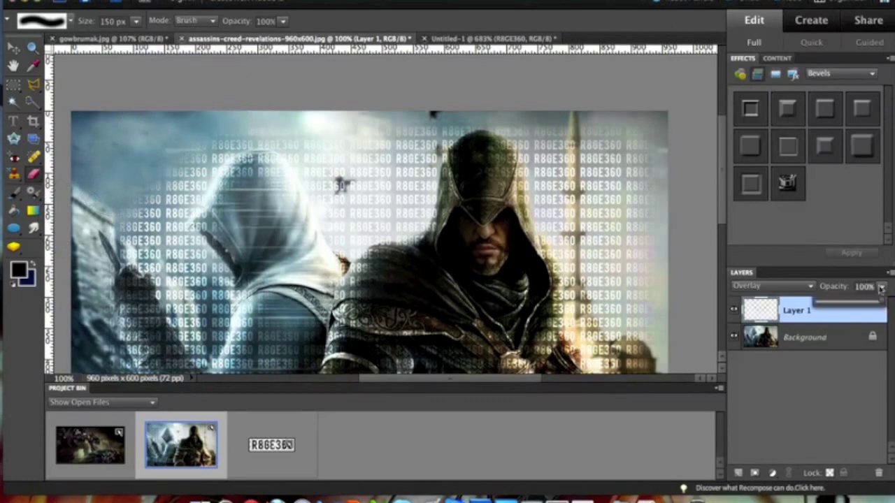
drag(881, 302, 839, 306)
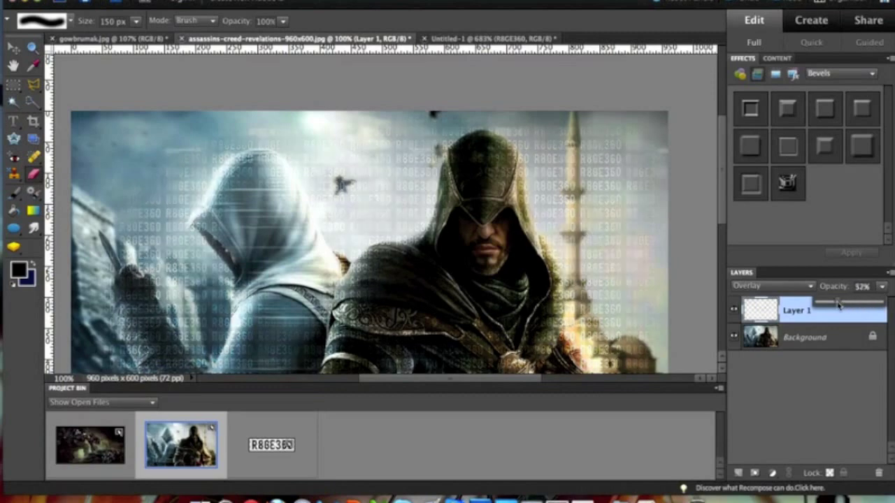
click(795, 297)
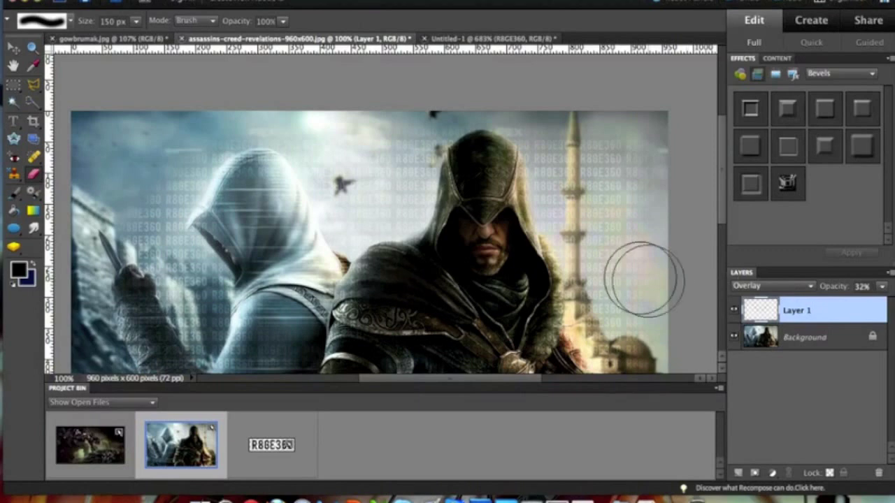
scroll(643, 280, down, 4)
scroll(381, 210, up, 5)
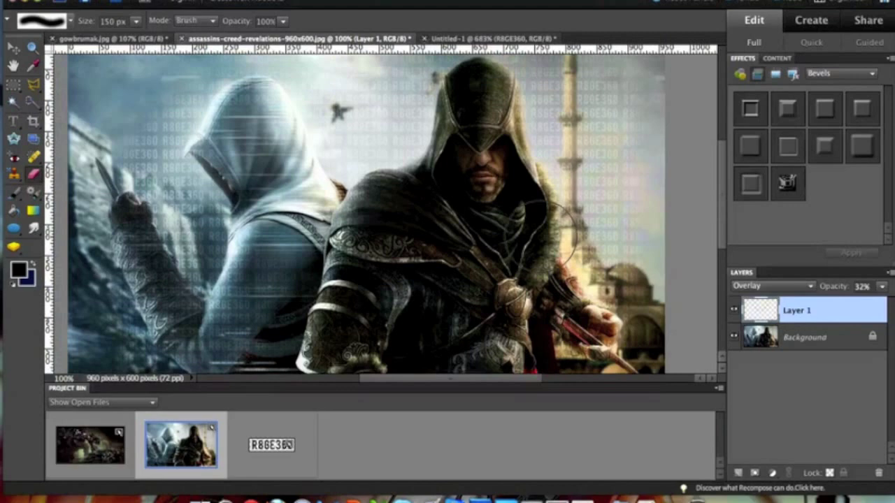
scroll(381, 210, up, 2)
scroll(539, 235, up, 3)
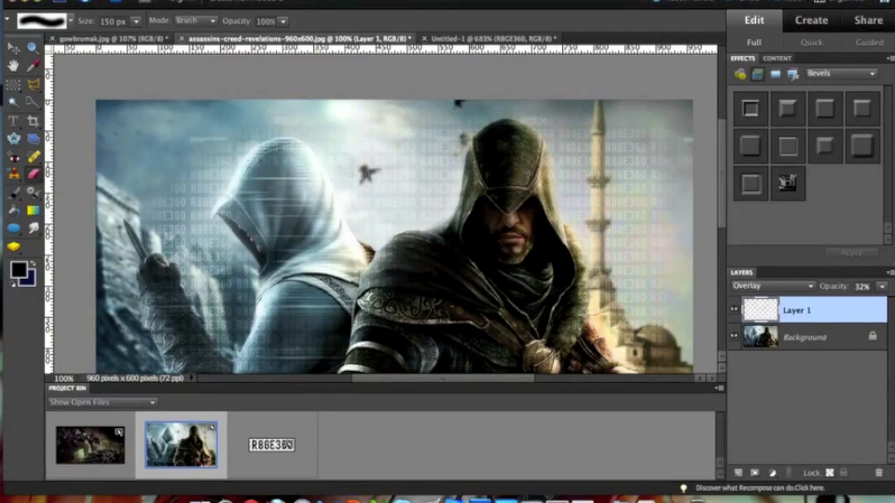
Create a new blank transparent file 15 pixels wide and 15 pixels high.
click(144, 0)
mouse_move(167, 0)
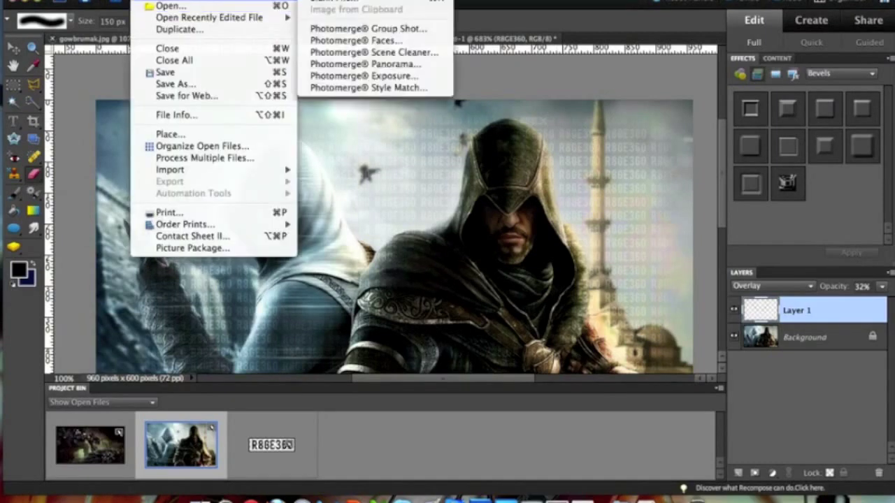
click(315, 2)
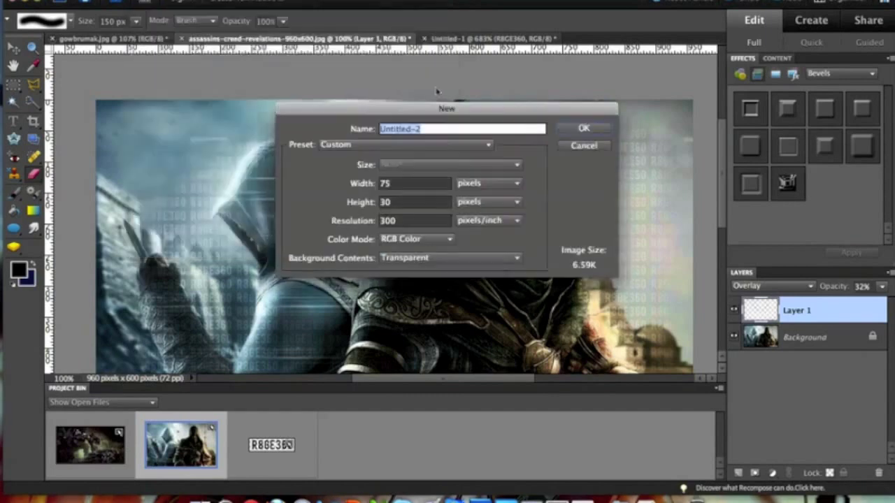
click(396, 183)
text(15)
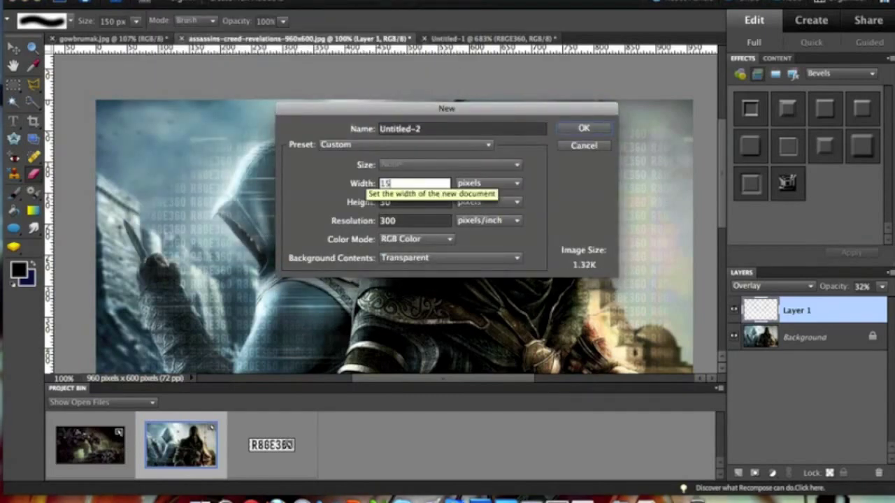
key(Tab)
text(15)
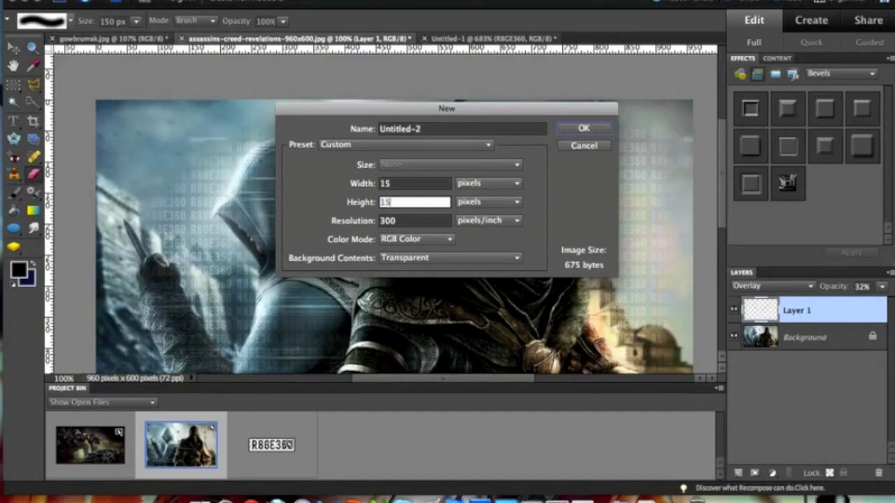
click(582, 130)
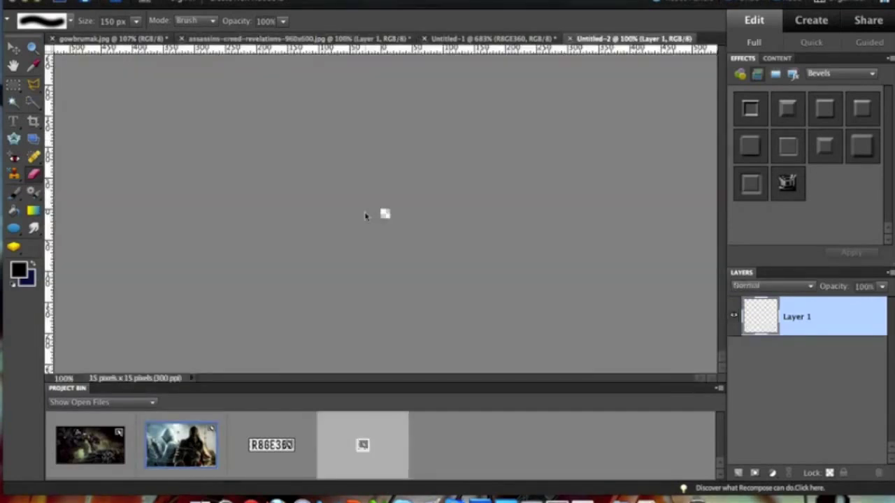
Select an L-shaped strip one pixel wide along the left and bottom edges of the 15-pixel canvas.
scroll(318, 298, up, 6)
scroll(319, 298, up, 8)
scroll(318, 298, up, 3)
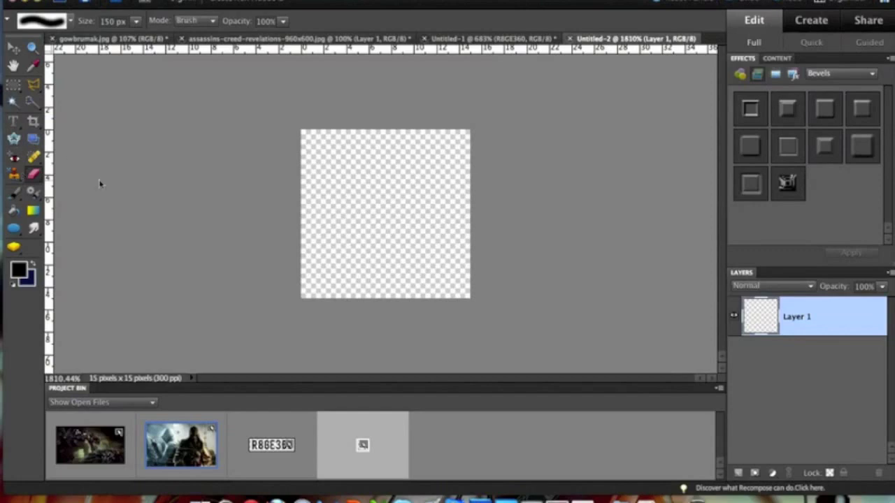
click(18, 85)
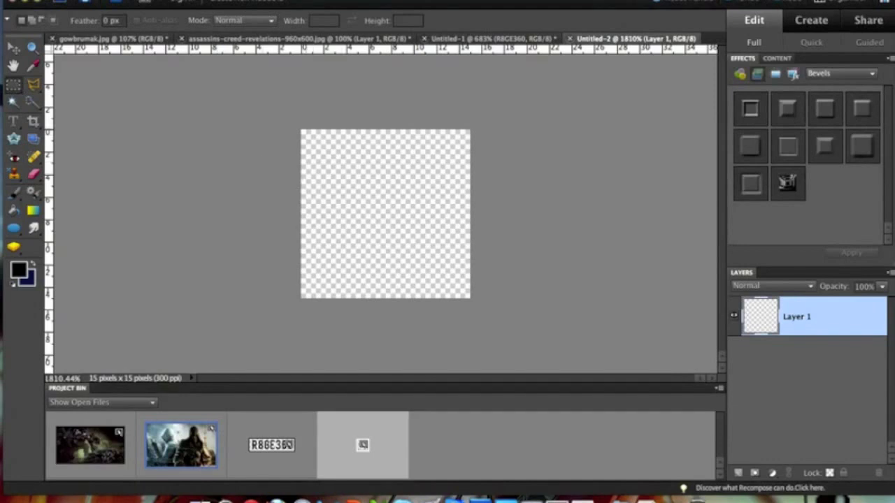
drag(312, 130, 302, 242)
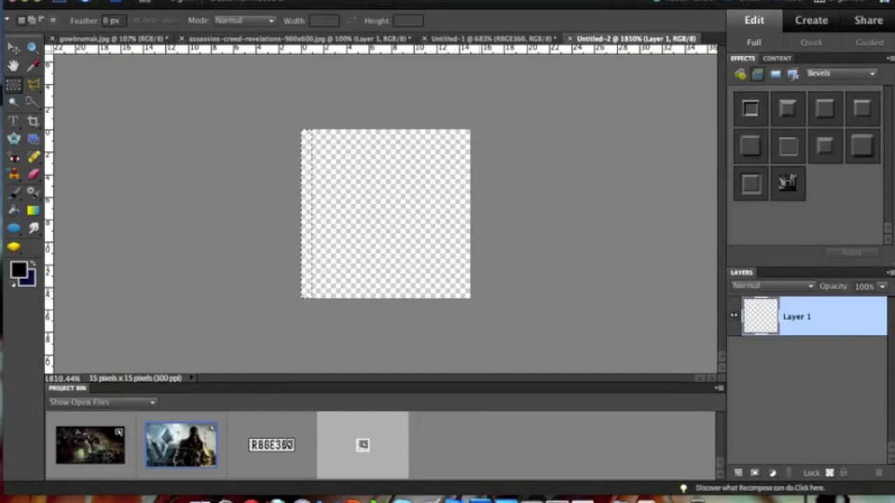
drag(469, 299, 306, 287)
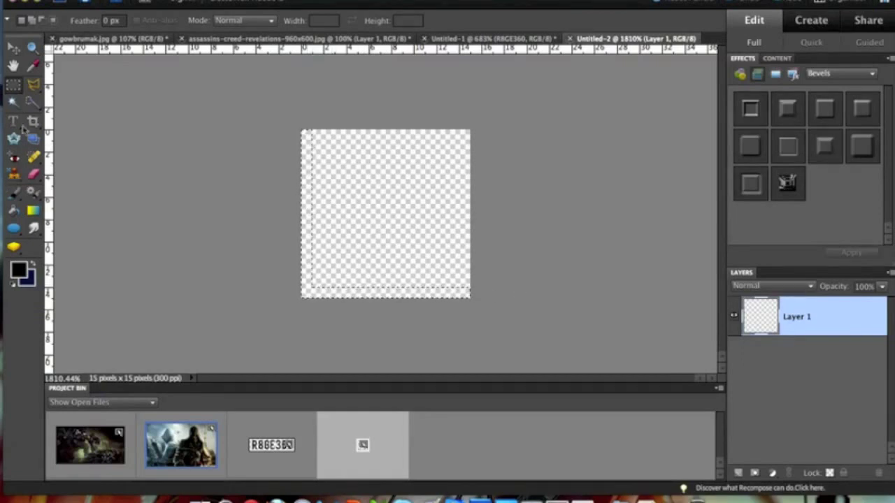
Turn off the Paint Bucket's pattern option, fill the L-shaped selection with solid black, and deselect it.
click(14, 212)
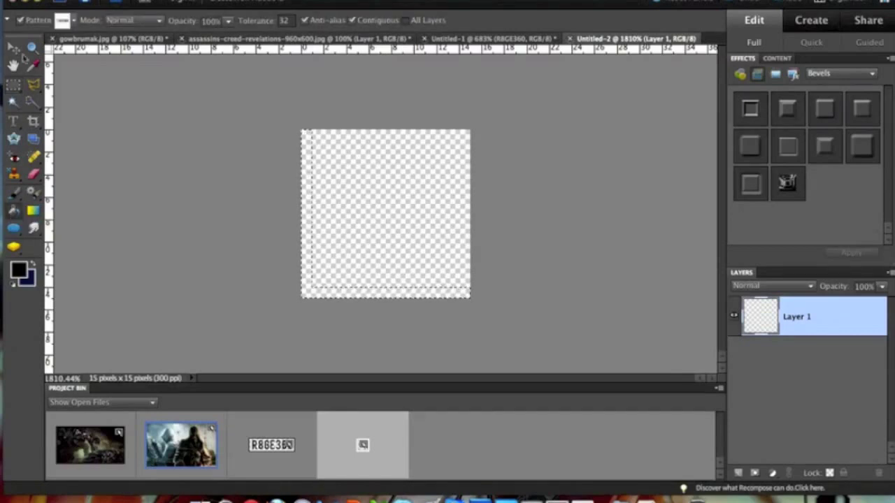
click(20, 21)
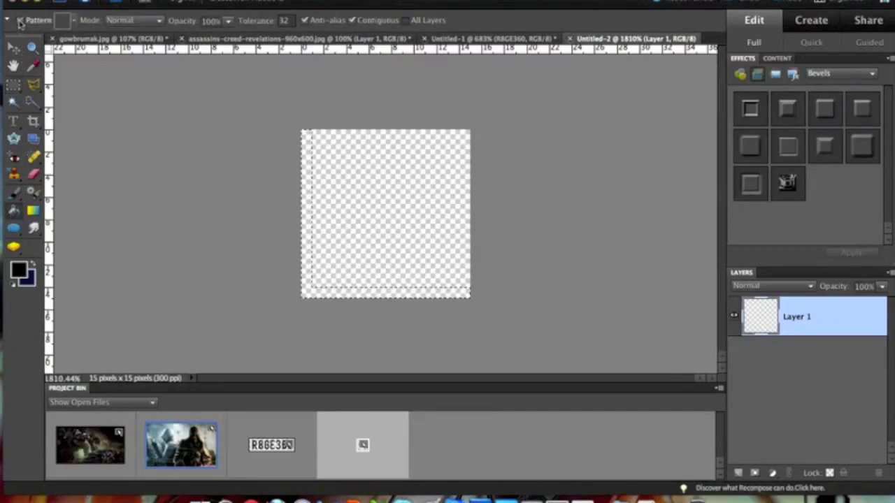
click(306, 201)
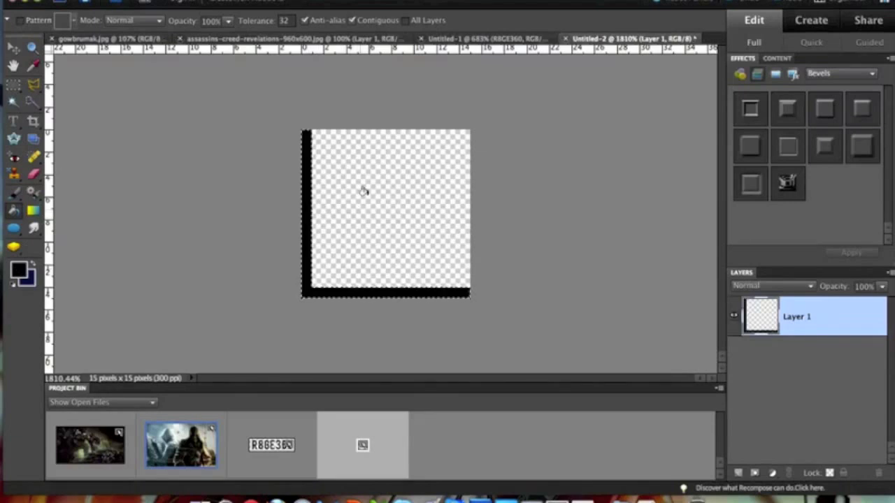
key(super+d)
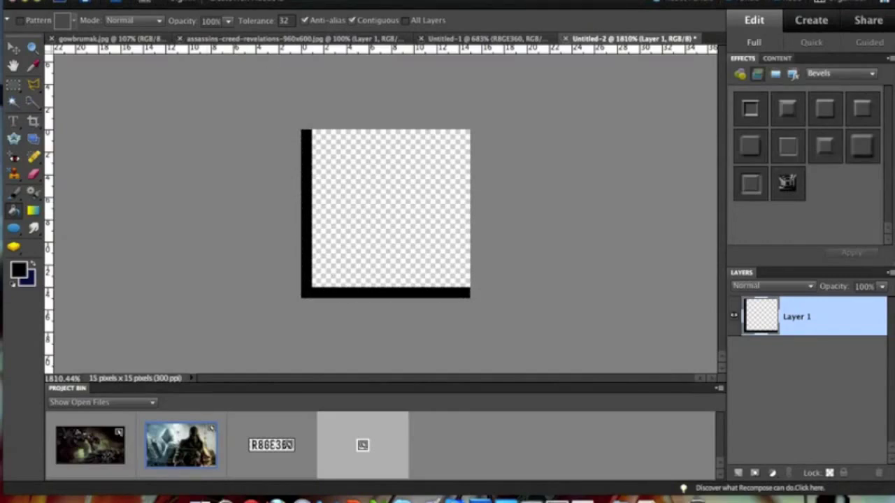
Define the L-shaped tile as a pattern named Grid 15px.
click(171, 0)
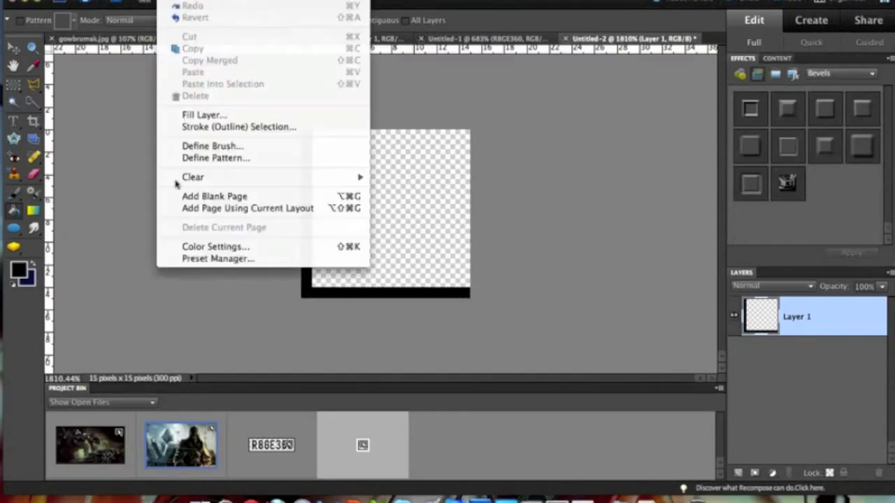
click(220, 159)
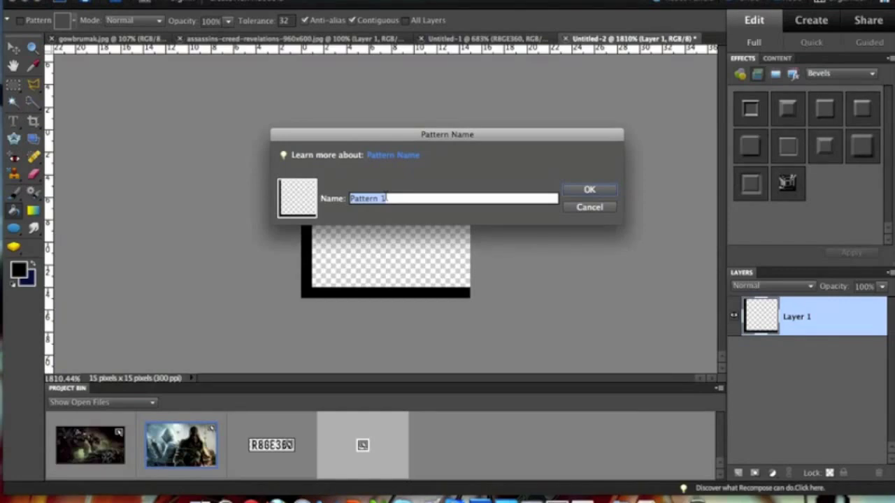
text(Grid 15px)
click(589, 190)
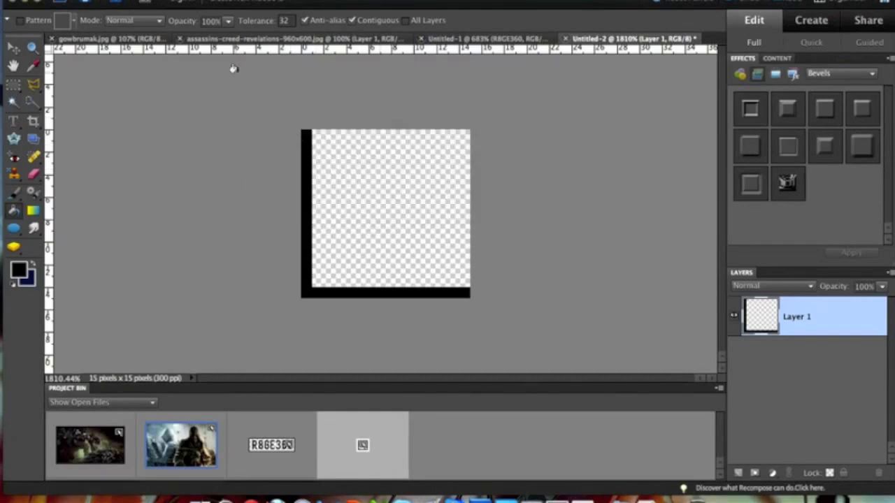
Add a new layer to gowbrumak.jpg and fill it with the Grid 15px pattern using the Paint Bucket.
click(91, 447)
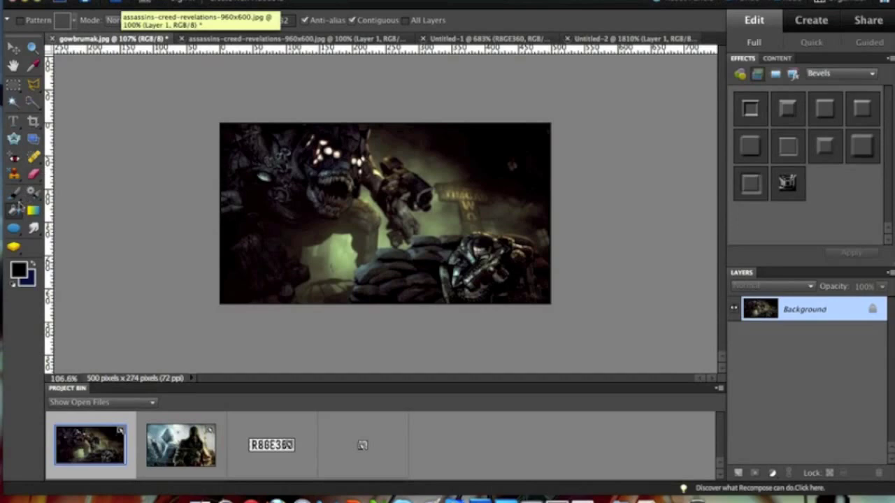
click(738, 473)
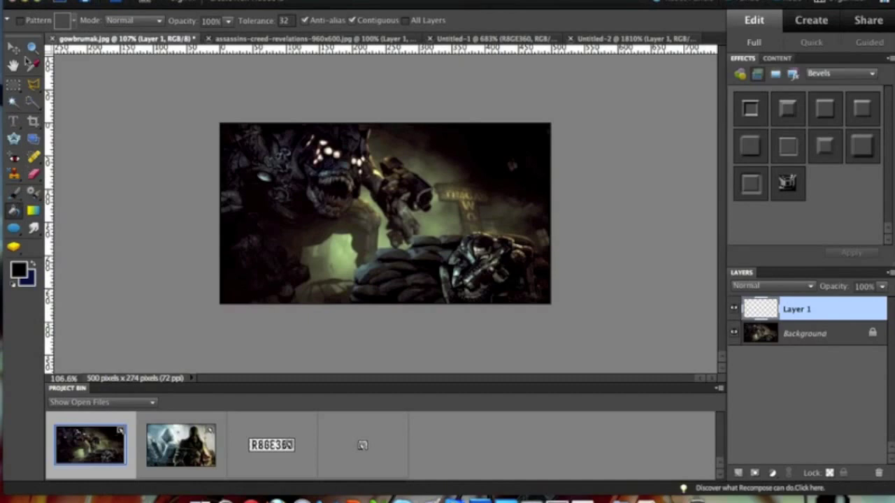
click(20, 20)
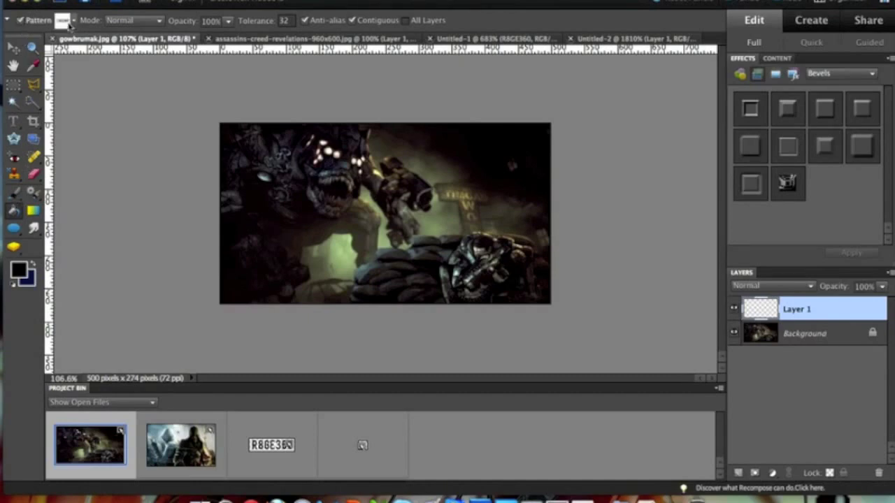
click(72, 22)
scroll(133, 111, down, 1)
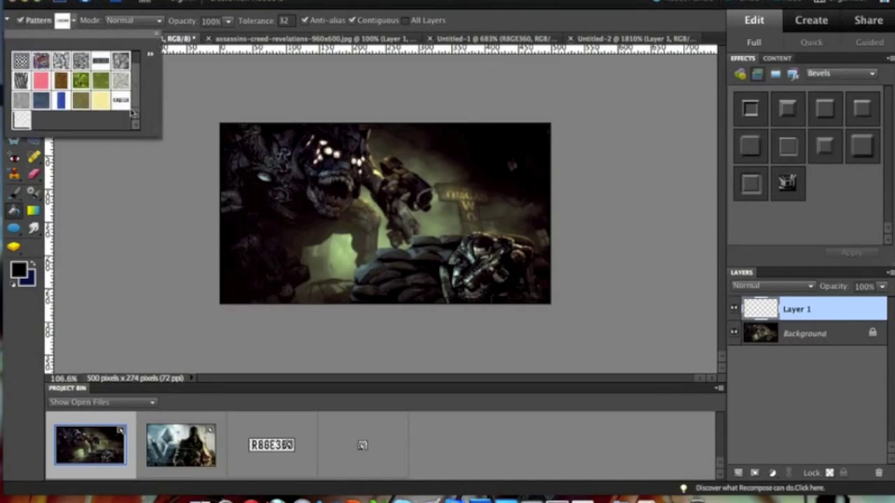
double_click(22, 120)
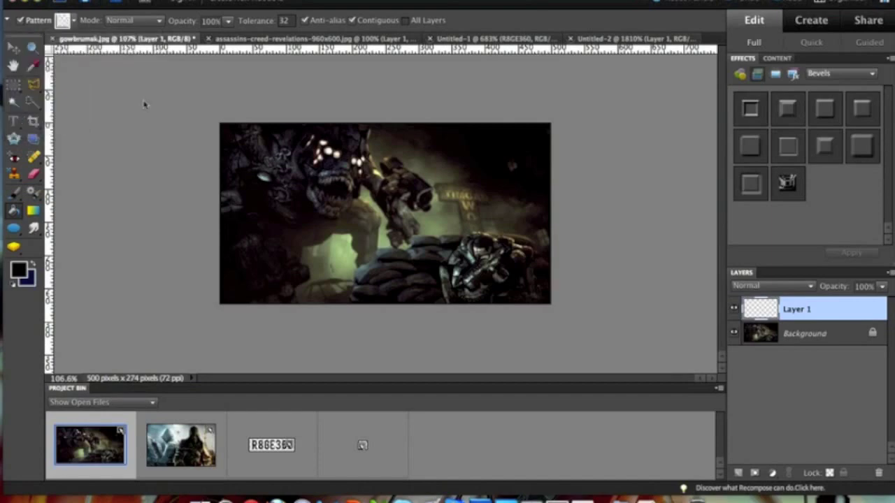
click(415, 189)
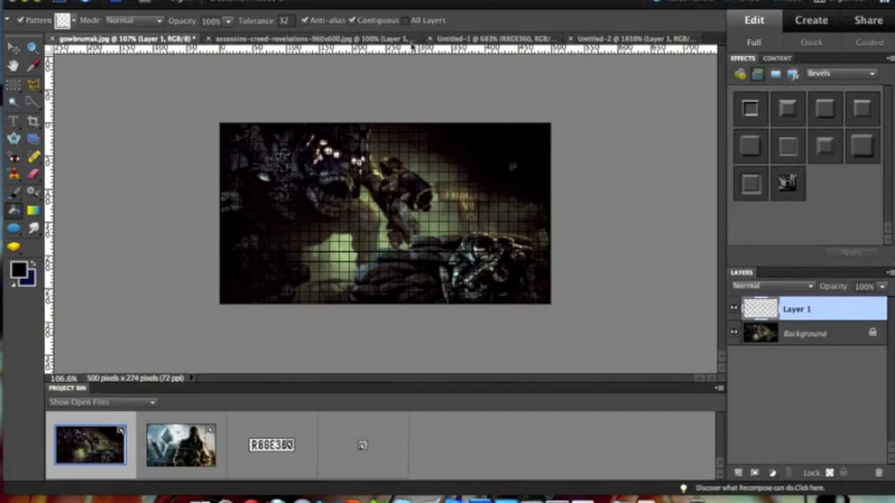
Turn the grid lines on Layer 1 white by setting Lightness to +100 in Hue/Saturation.
click(231, 0)
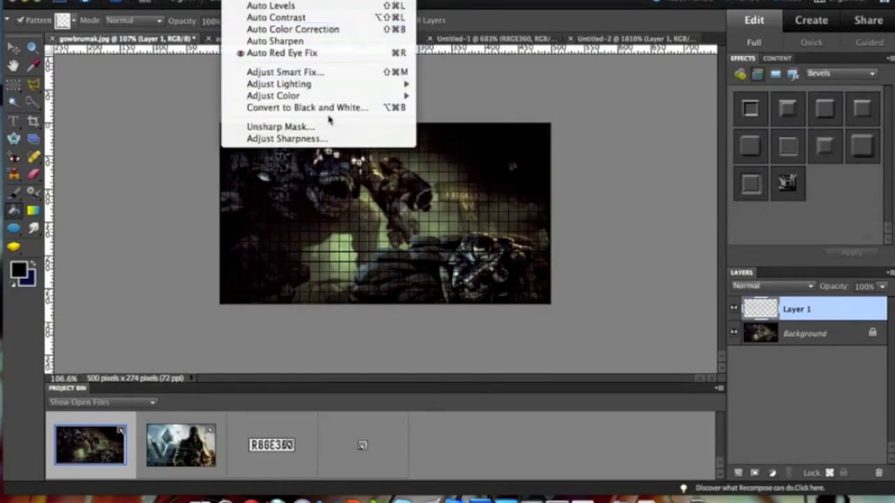
mouse_move(376, 102)
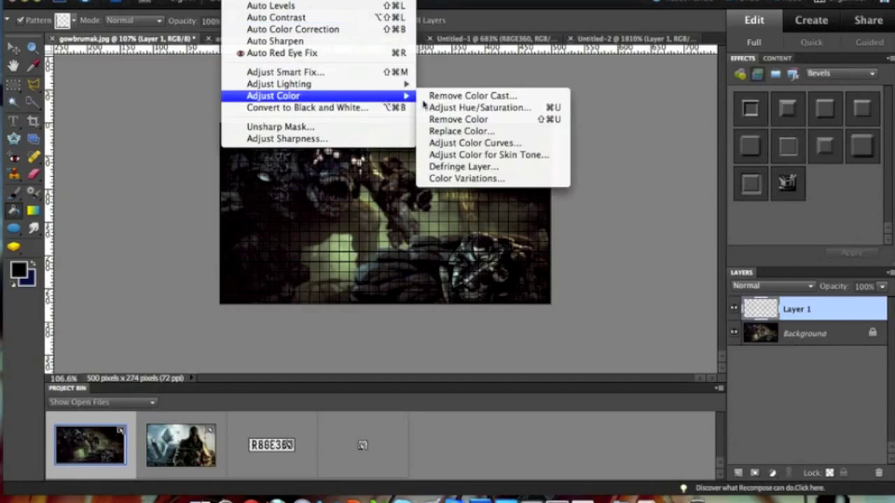
click(461, 108)
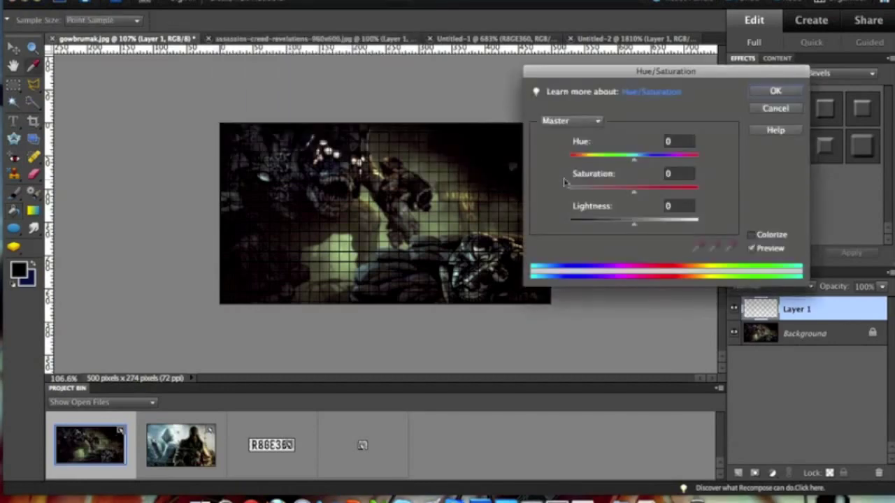
drag(635, 225, 698, 224)
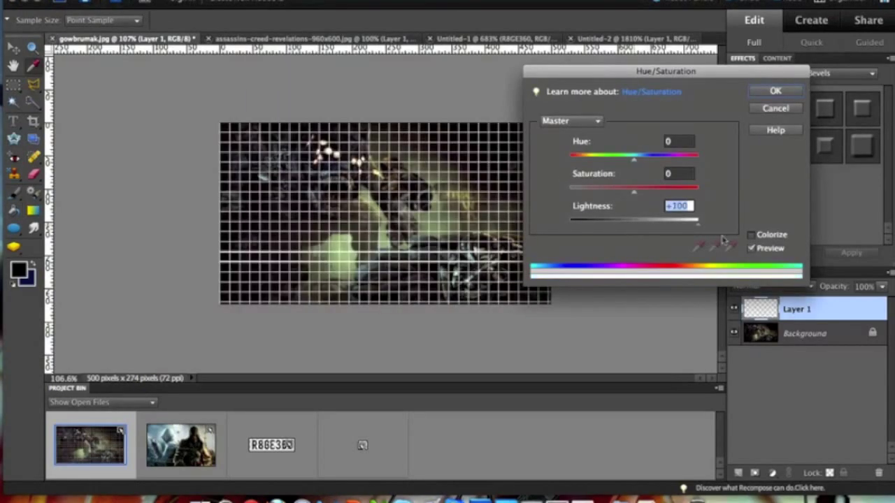
click(764, 92)
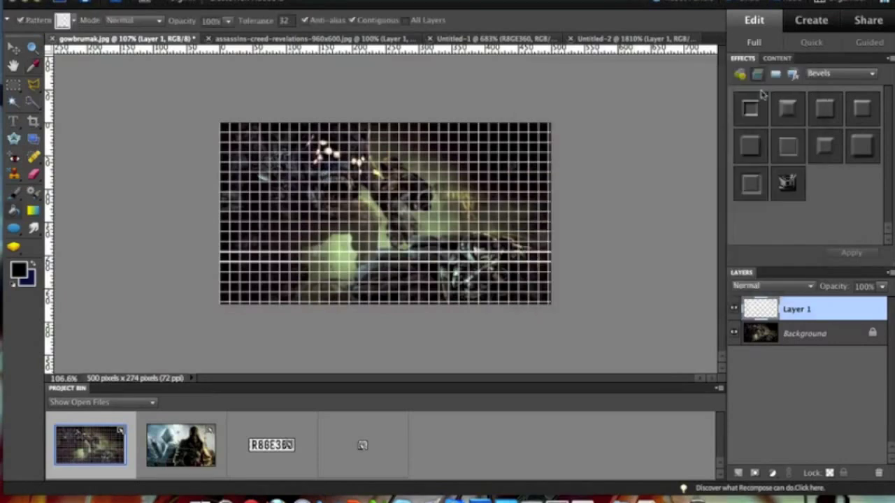
Set the grid layer's blend mode to Overlay and apply a Gaussian Blur with a 0.6-pixel radius.
click(786, 286)
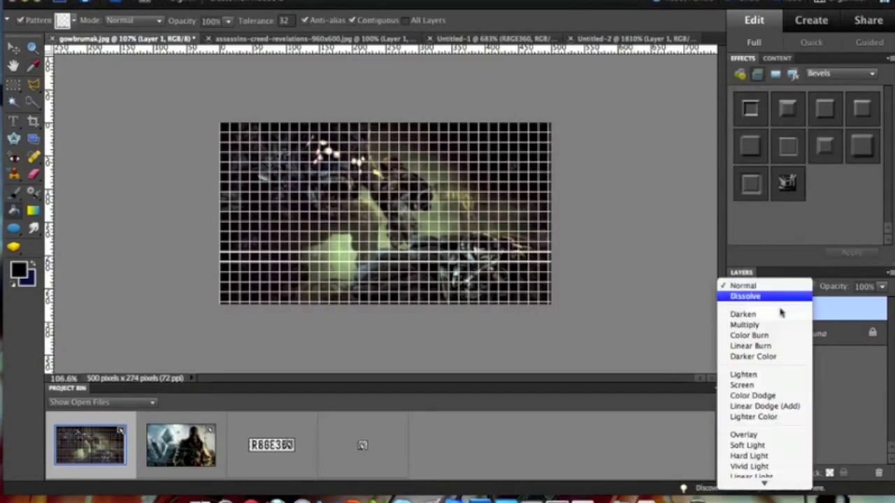
click(743, 434)
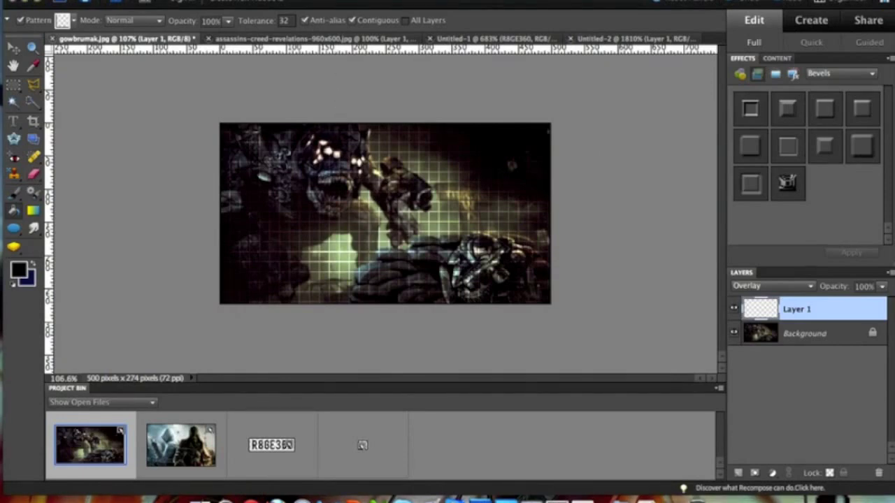
click(356, 0)
mouse_move(391, 68)
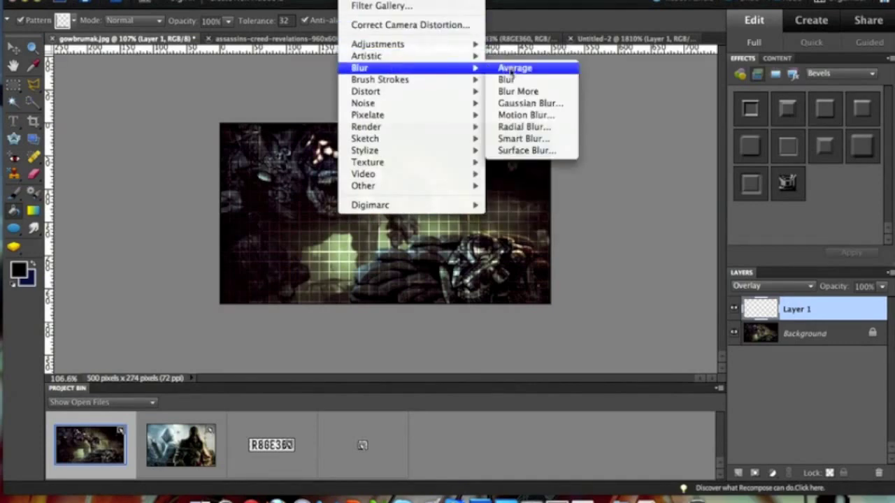
click(517, 103)
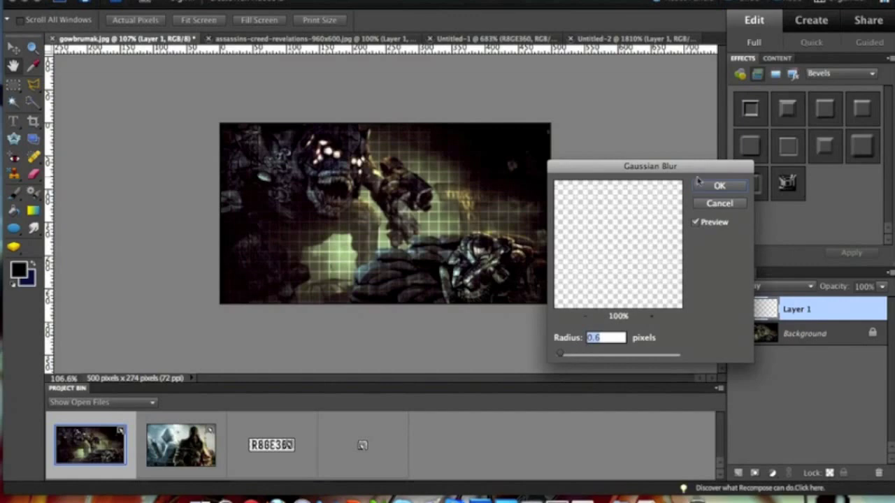
click(718, 186)
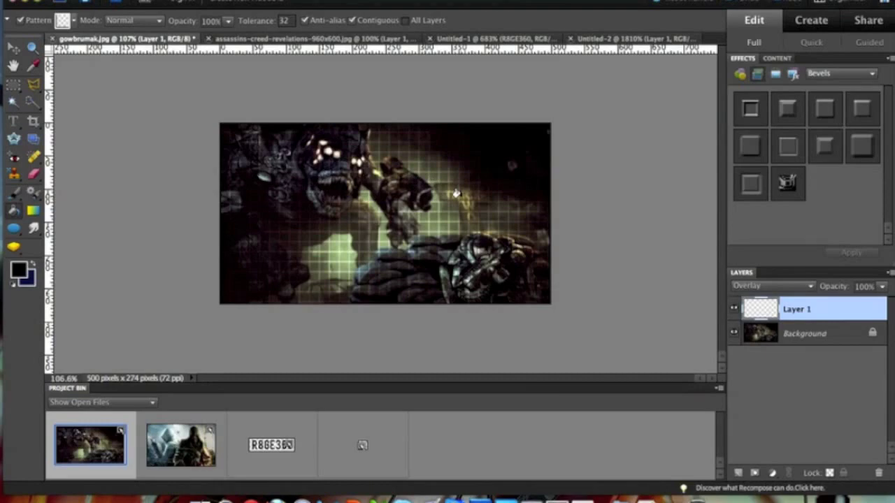
Activate the Eraser tool for the grid layer.
click(34, 174)
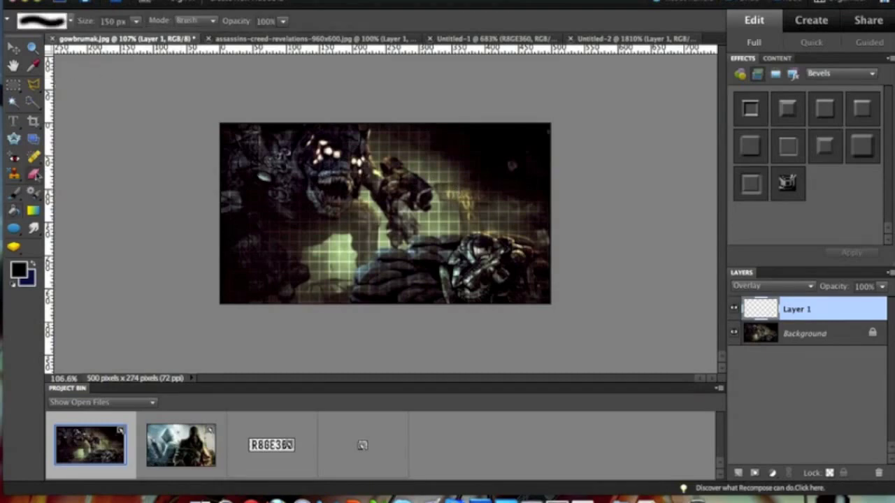